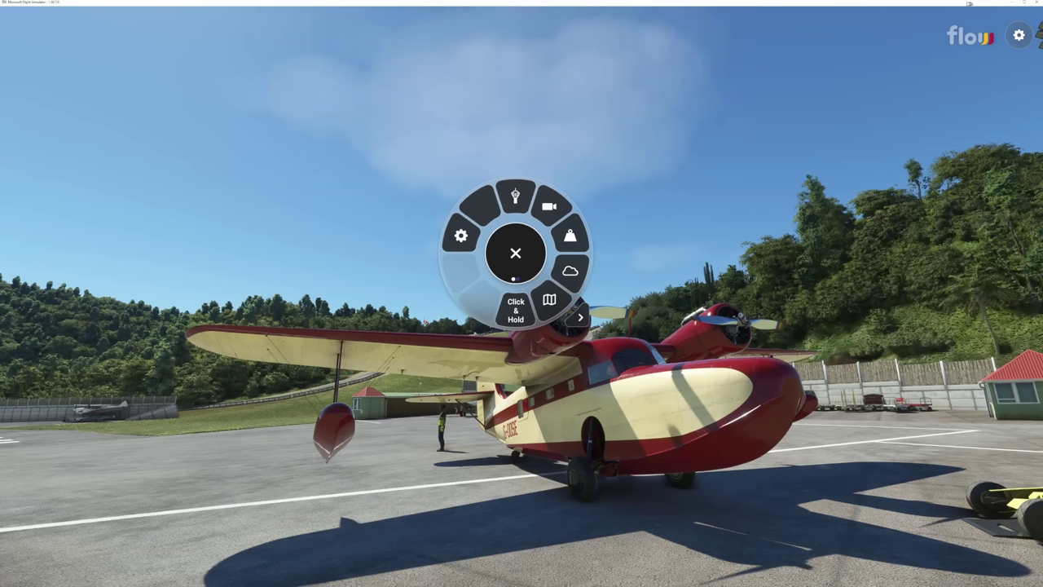
Check the HELP MENU binding under MENU in Controls Options, then return to the flight
key("Tab")
key("Tab")
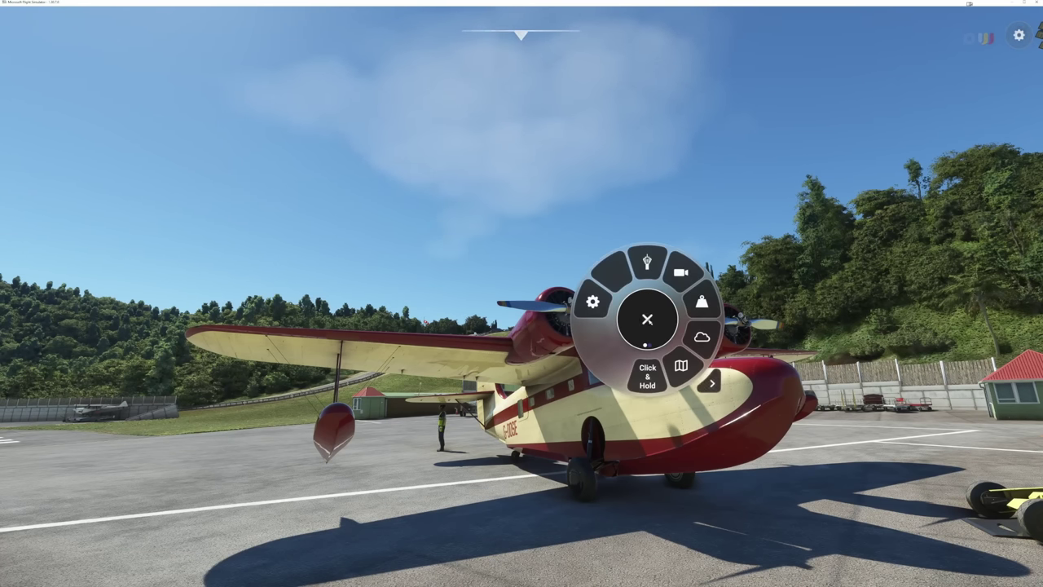
key("Tab")
key("Escape")
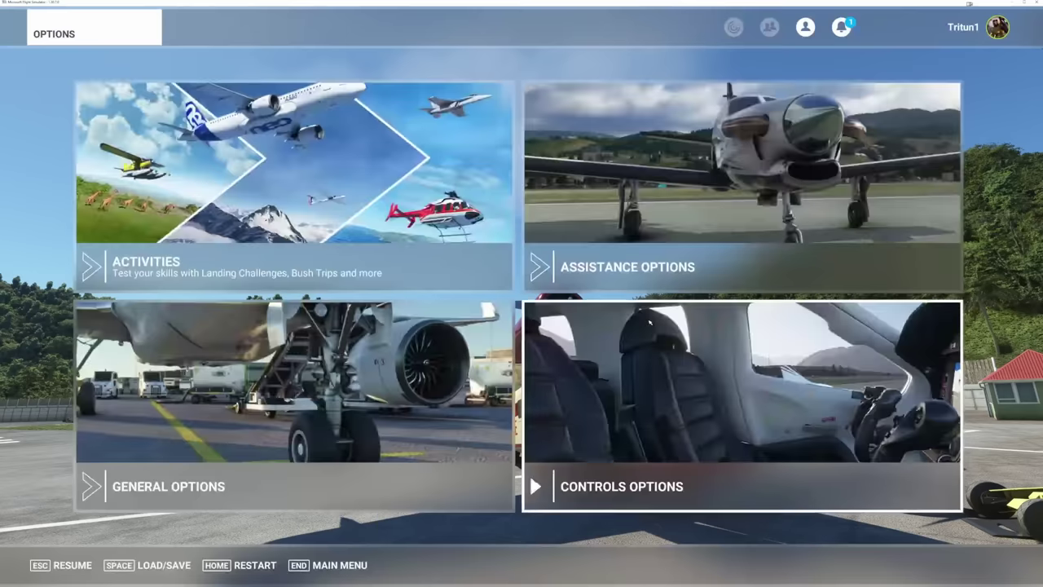
left_click(655, 379)
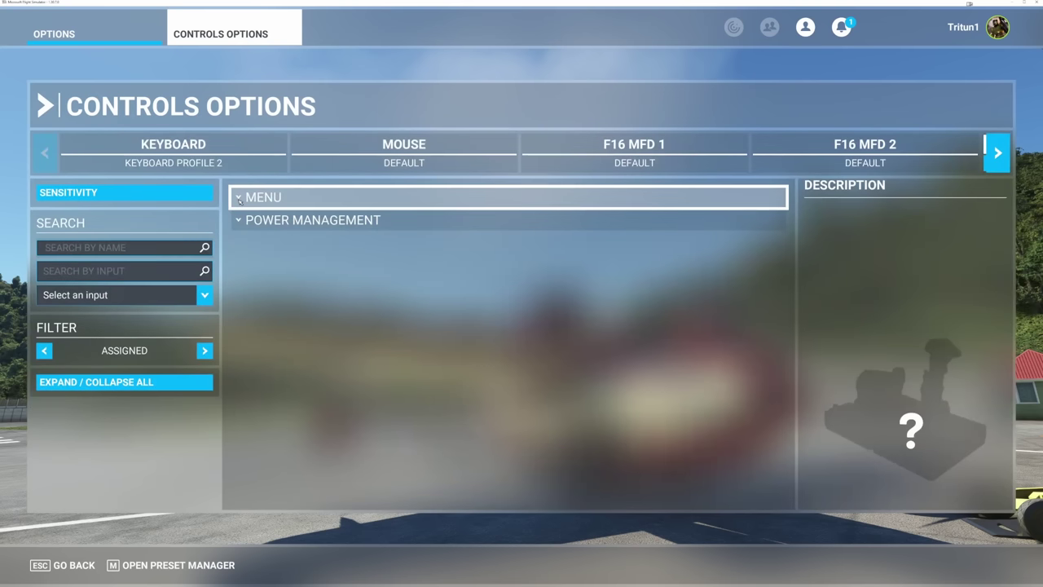
left_click(238, 198)
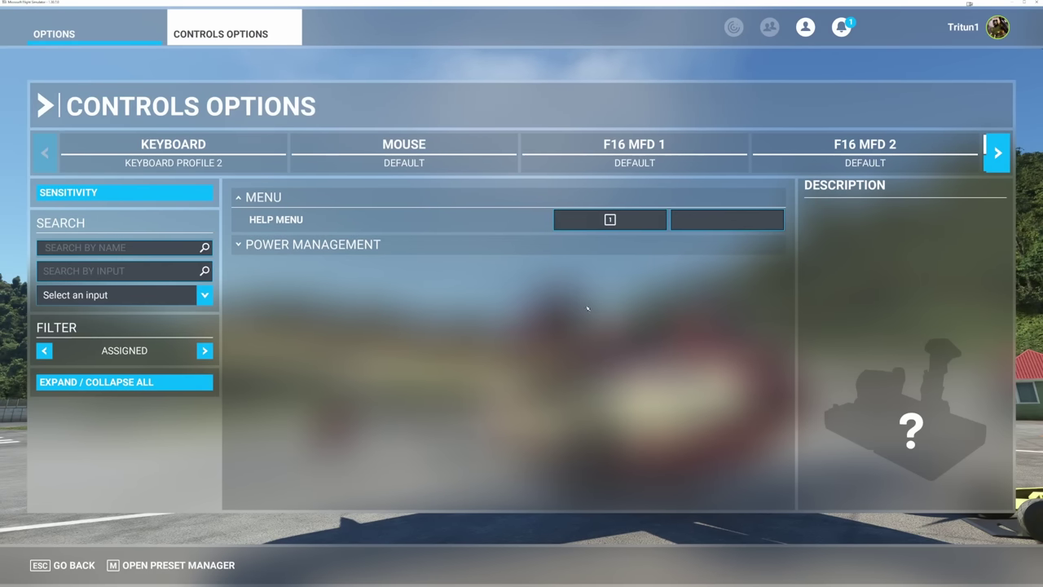
left_click(75, 564)
left_click(75, 565)
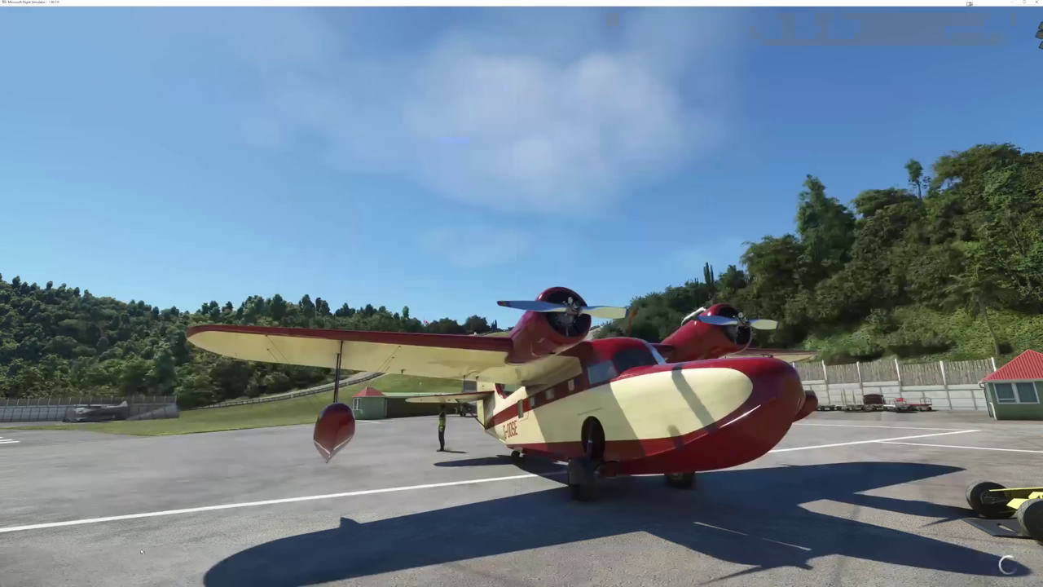
Summon the Flow wheel by right-click and Tab, dismiss it, and reopen it higher up
right_click(520, 280)
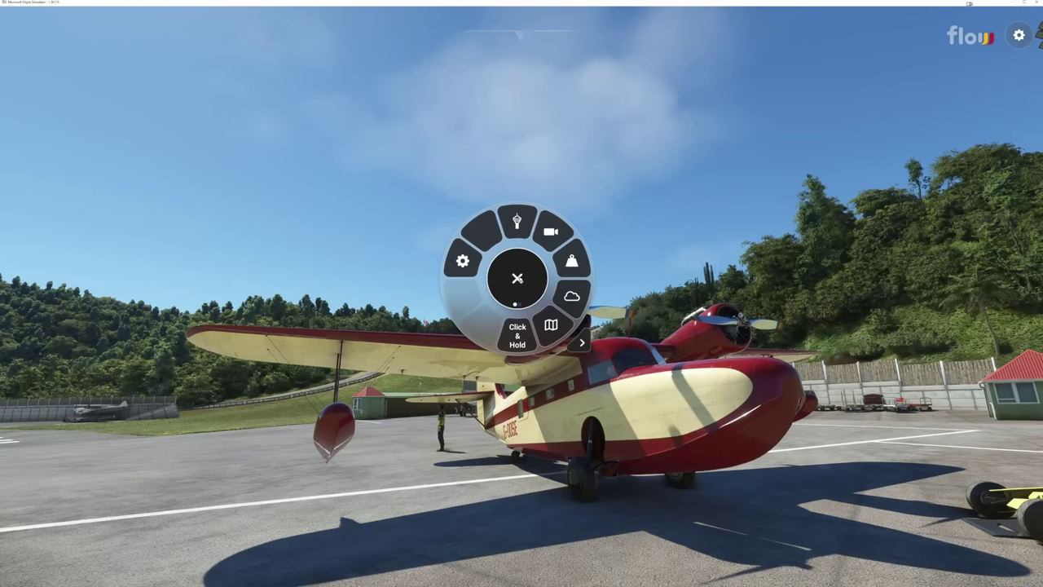
left_click(518, 279)
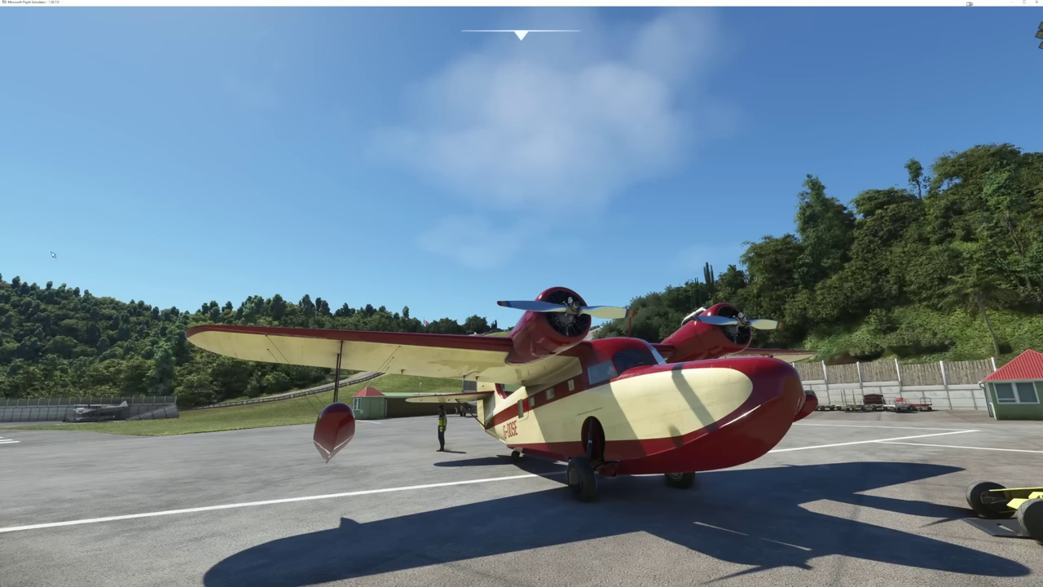
key("Tab")
left_click(156, 167)
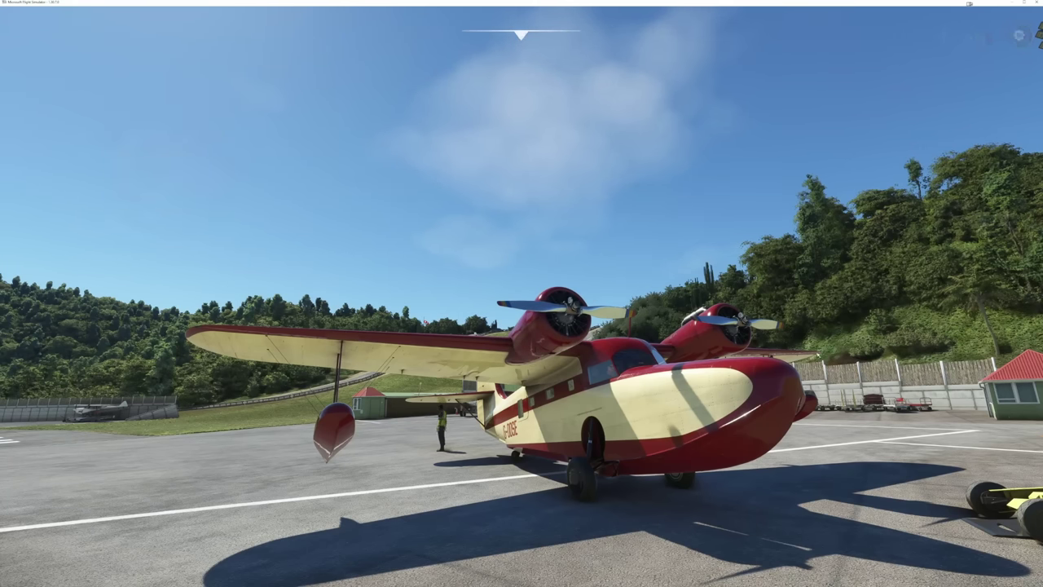
key("Tab")
key("Tab")
key("Tab")
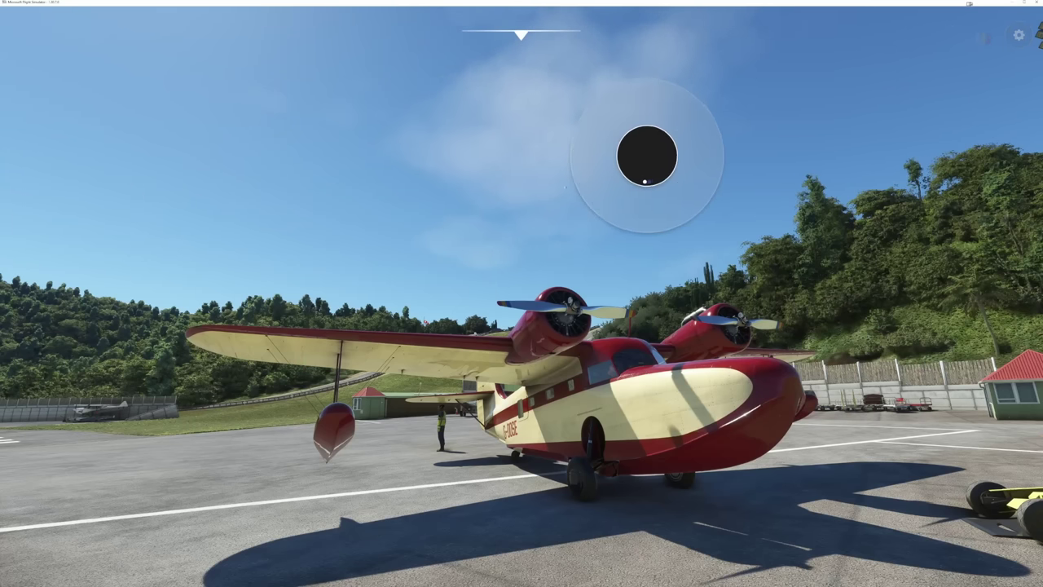
key("Tab")
key("Tab")
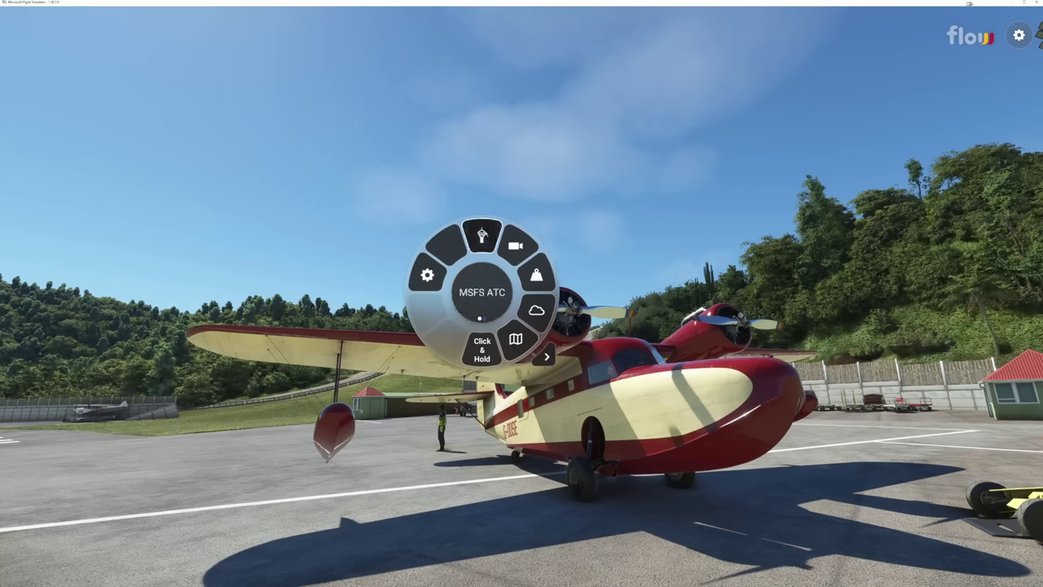
left_click(490, 290)
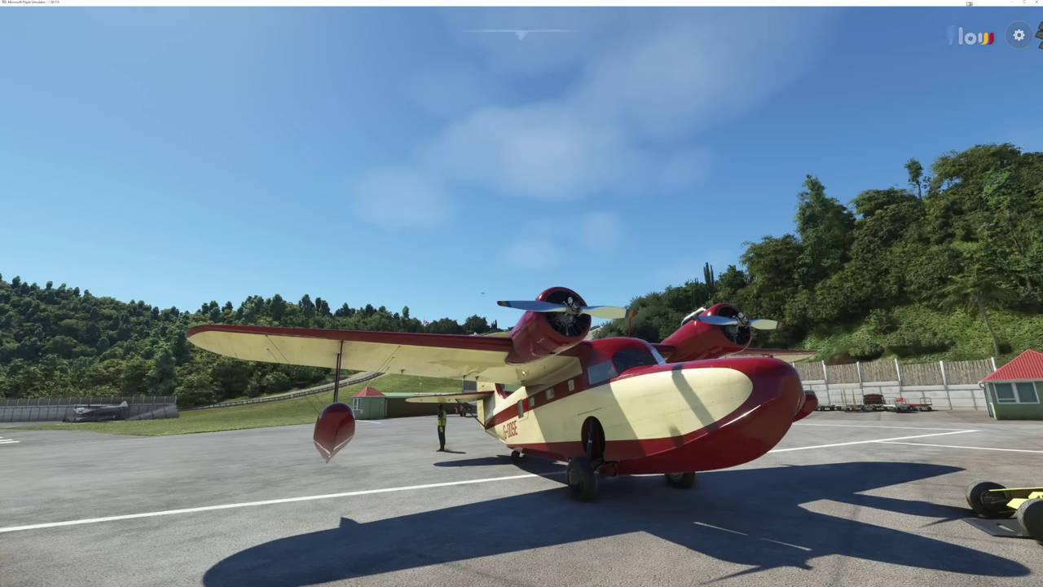
middle_click(522, 369)
left_click(518, 308)
left_click(295, 47)
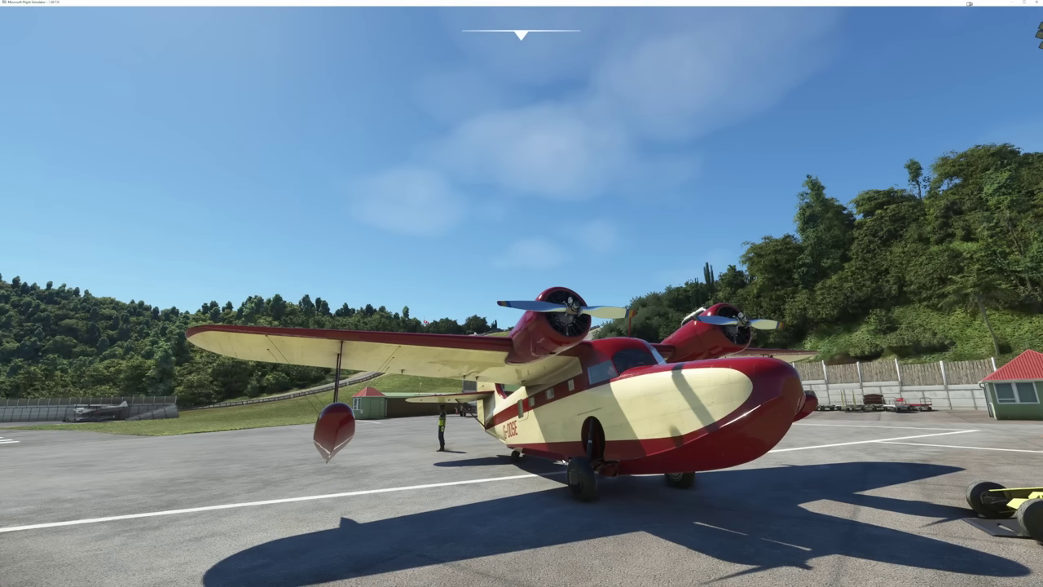
middle_click(562, 458)
left_click(595, 413)
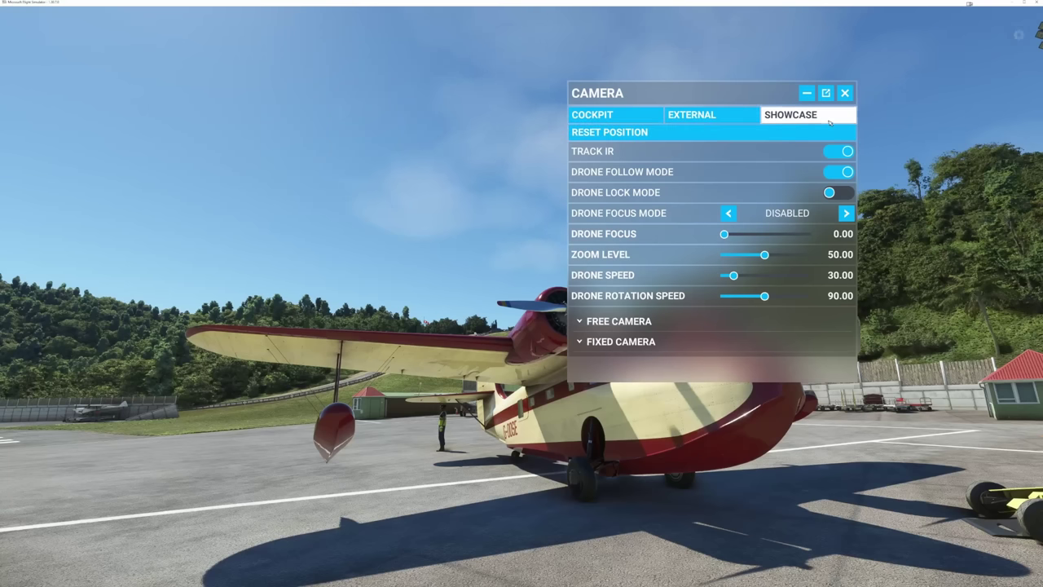
middle_click(815, 334)
left_click(845, 93)
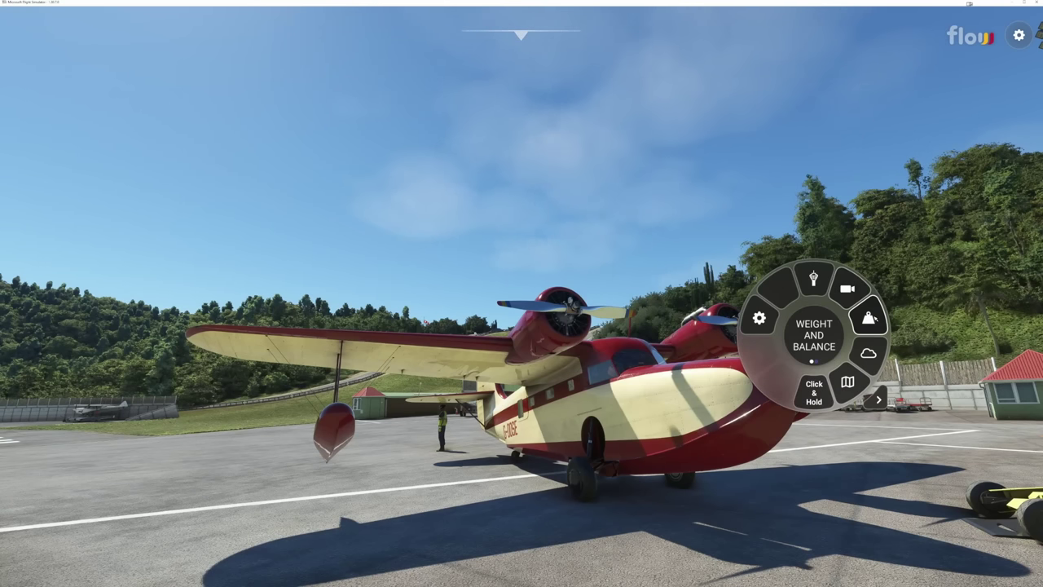
left_click(868, 318)
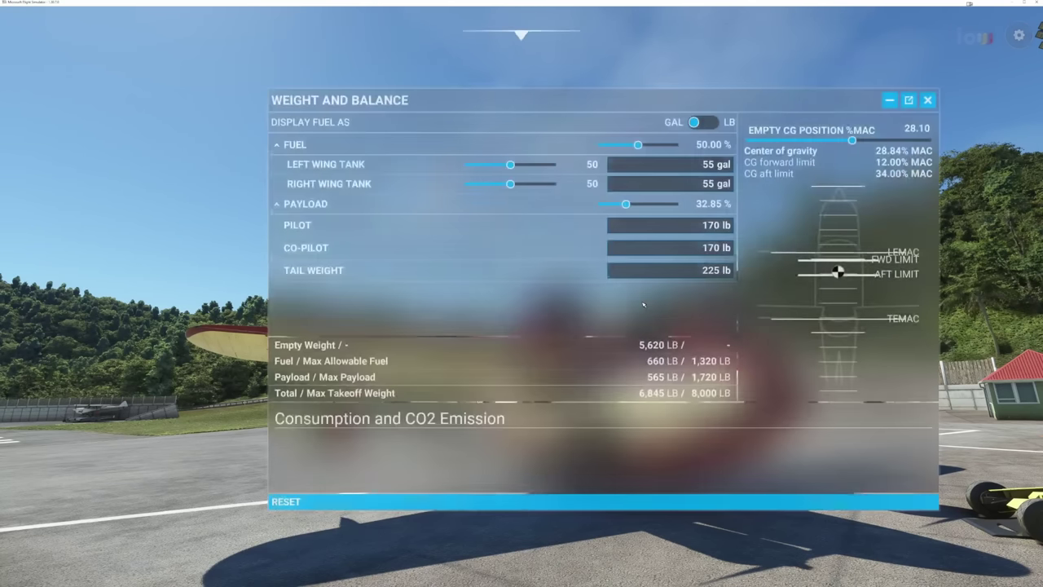
left_click(928, 99)
middle_click(560, 326)
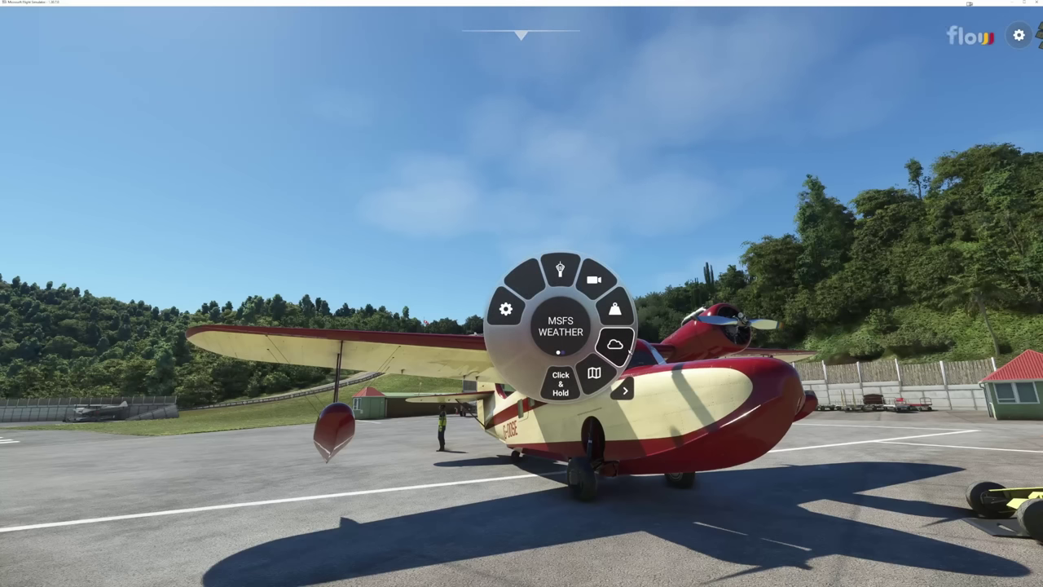
Expand the MSFS toolbar along the top edge, then let it collapse again
mouse_move(524, 28)
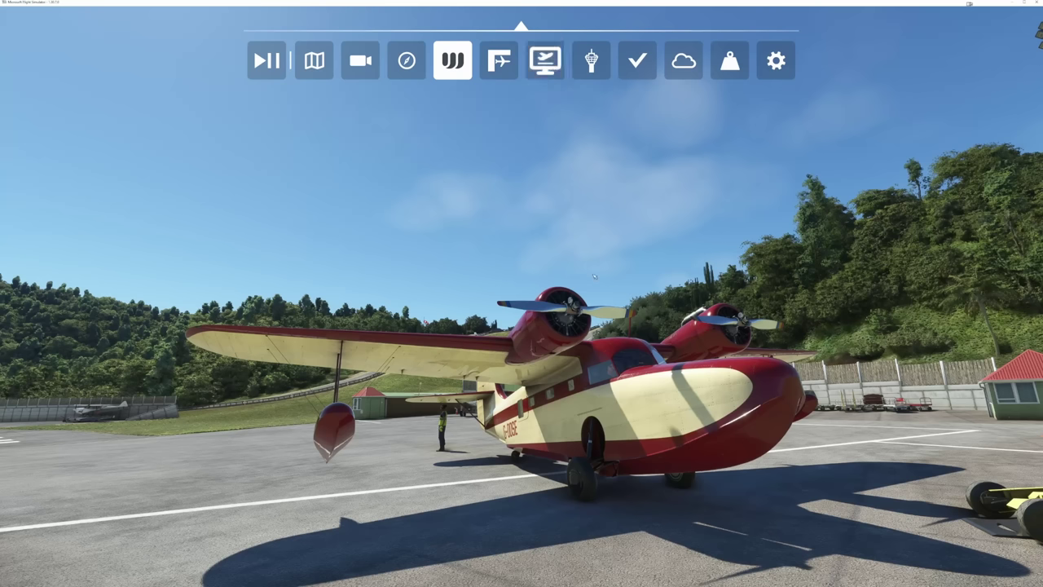
mouse_move(460, 62)
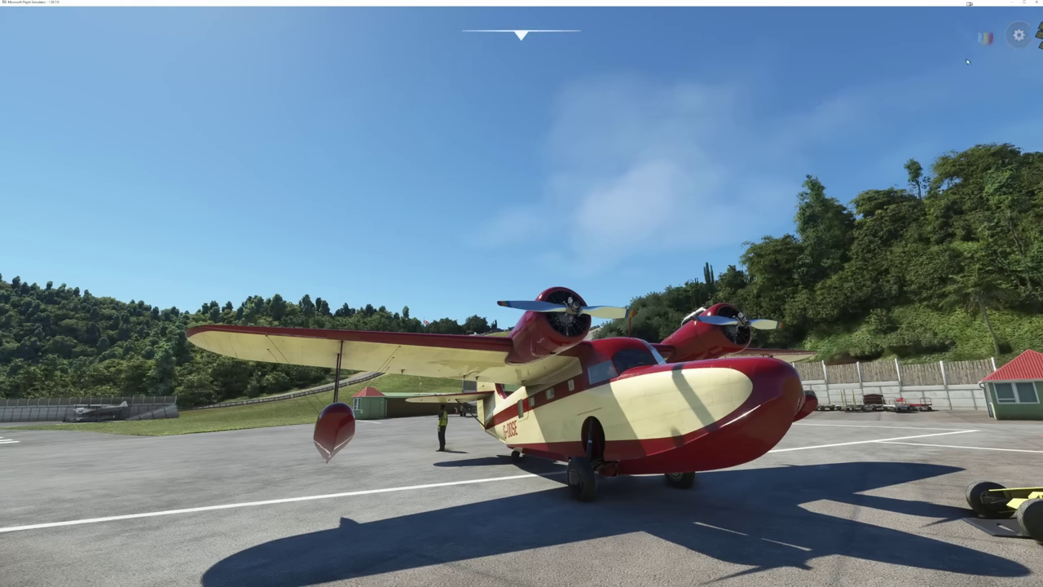
Open Flow settings, move the panel to the left, and set Interface size to 120%
right_click(722, 167)
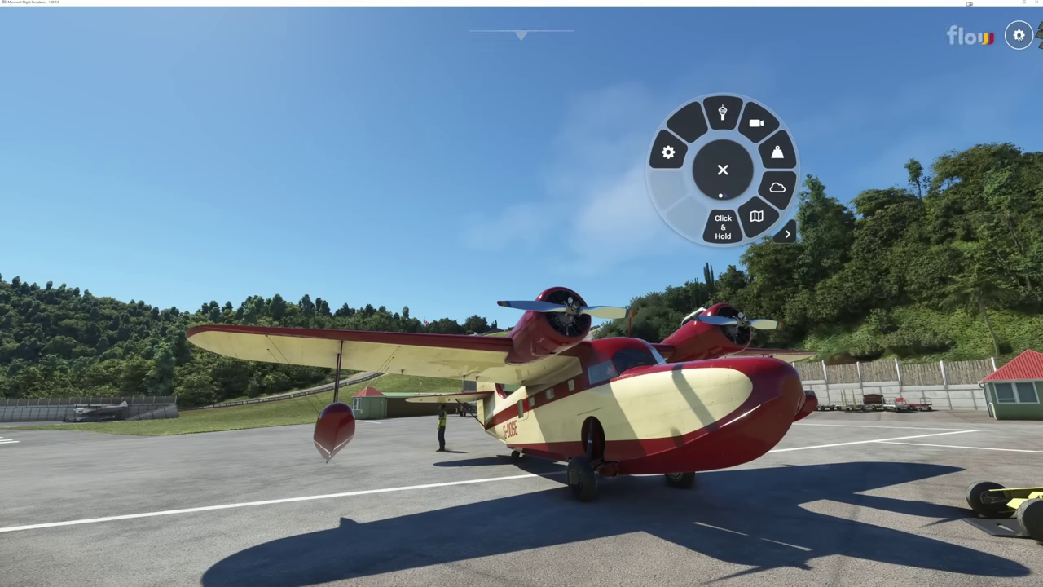
left_click(668, 152)
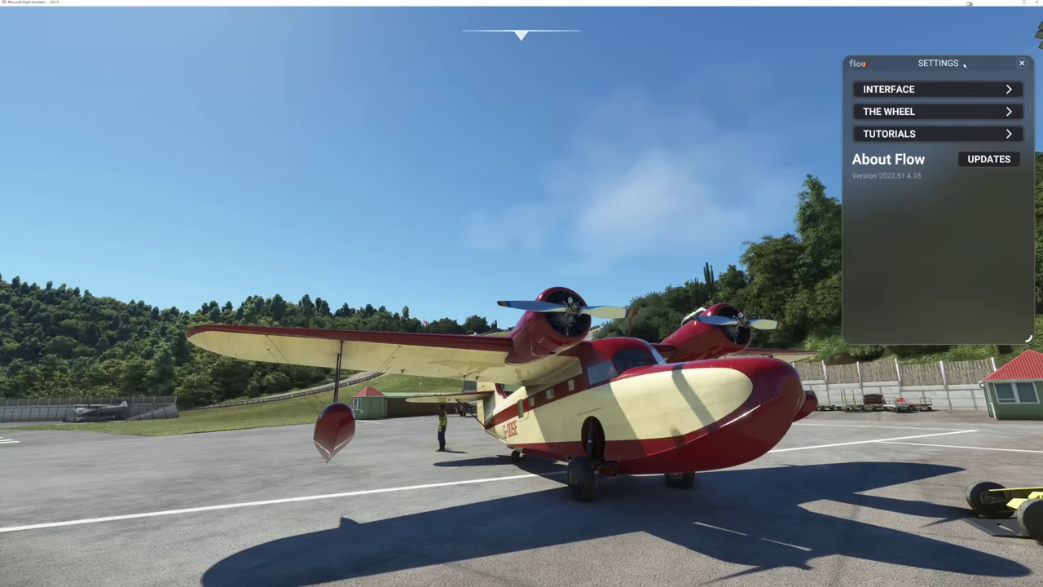
left_click_drag(490, 231, 187, 212)
left_click(199, 216)
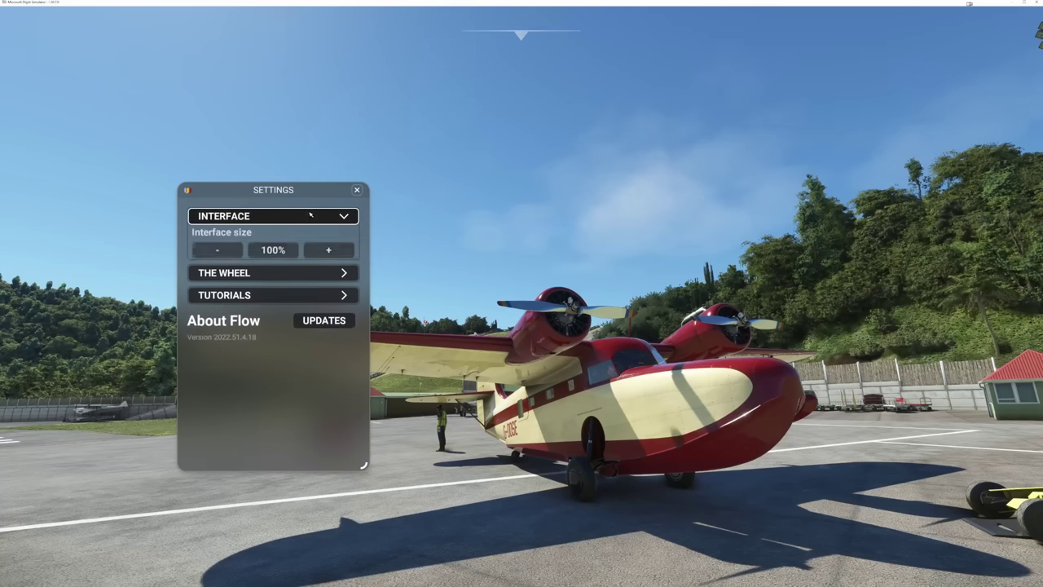
left_click(333, 253)
left_click(351, 260)
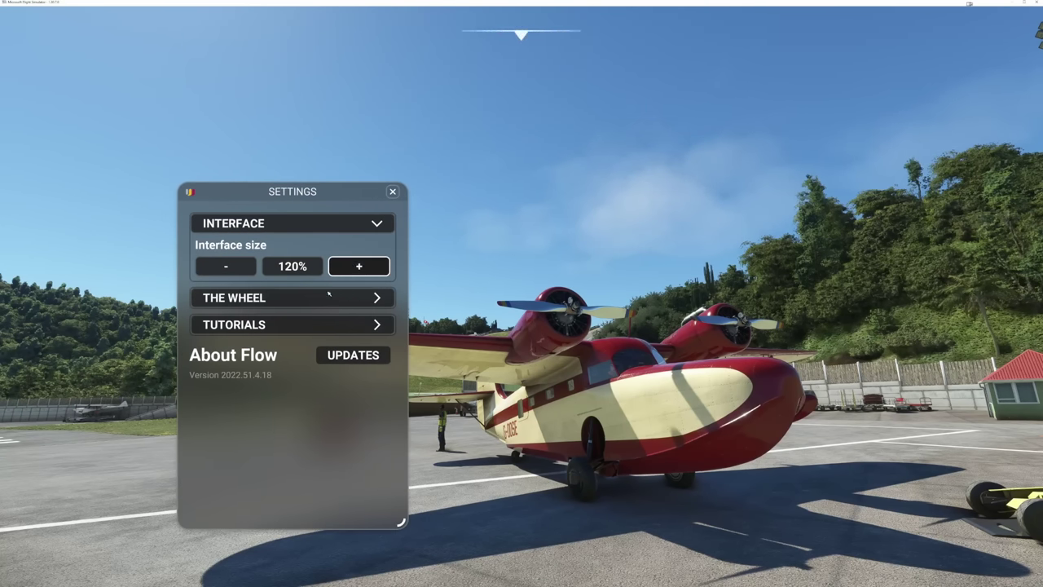
Try Wheel size at 130% with the wheel previewed, then set it back to 100%
left_click(390, 300)
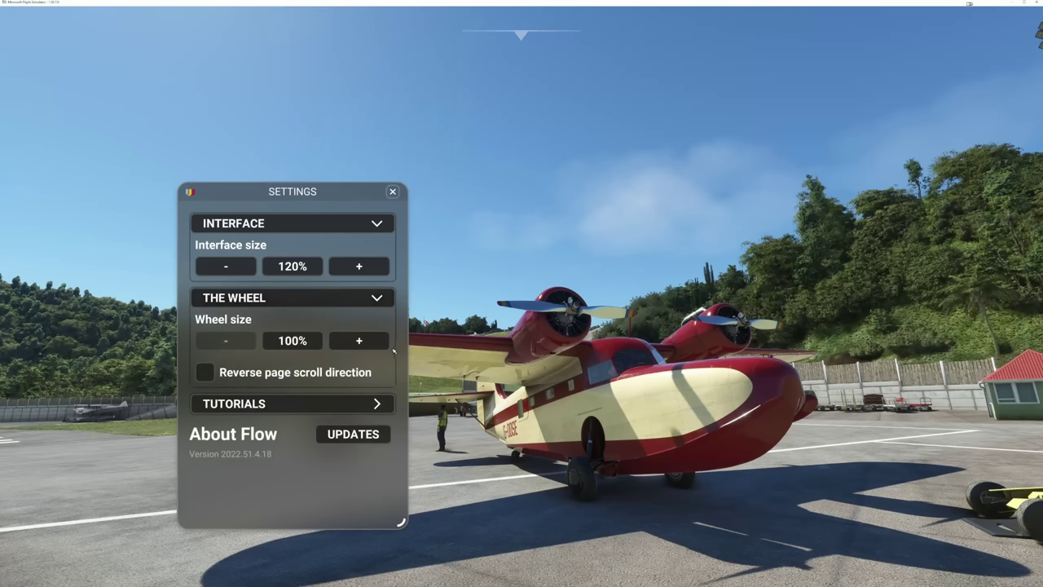
left_click(359, 342)
left_click(358, 342)
key("Tab")
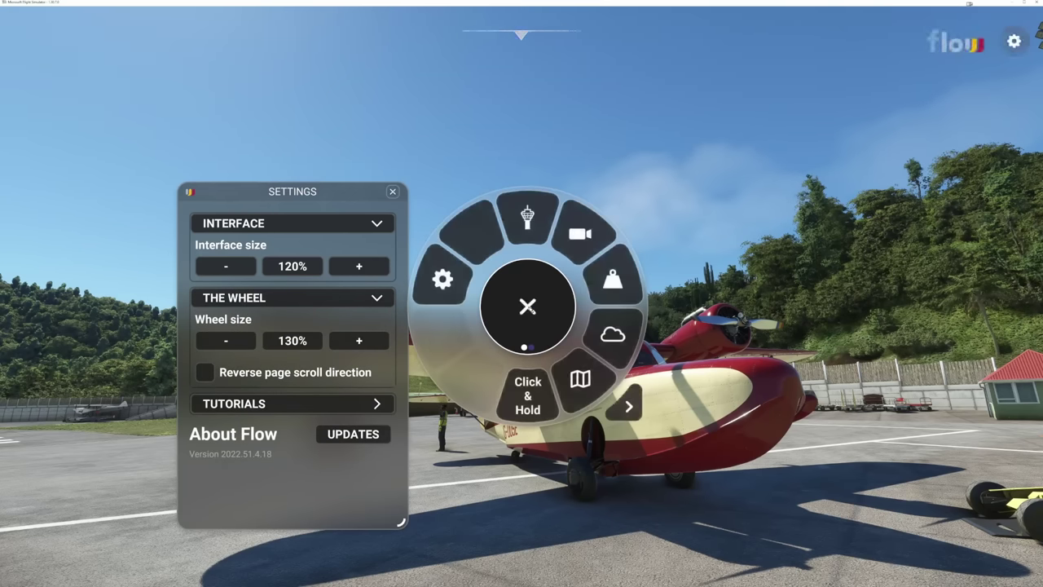
left_click(214, 344)
left_click(213, 345)
left_click(213, 345)
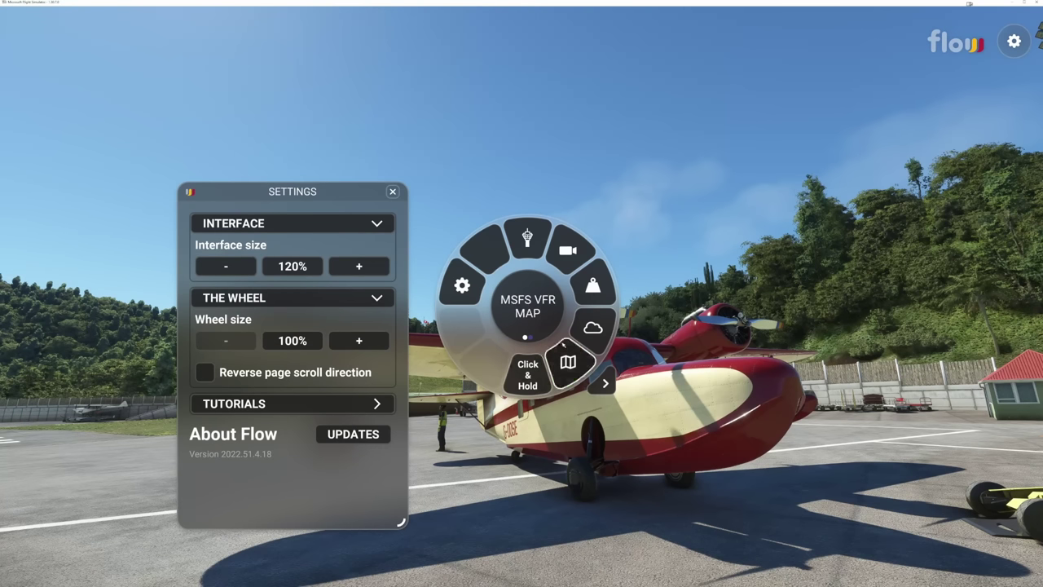
scroll(519, 334, "down", 1)
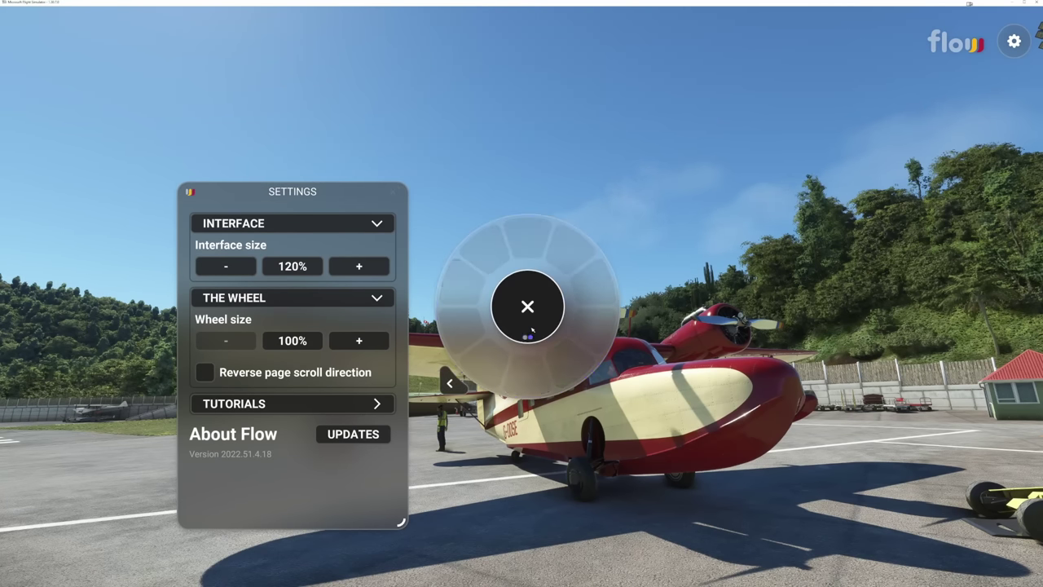
scroll(528, 309, "up", 1)
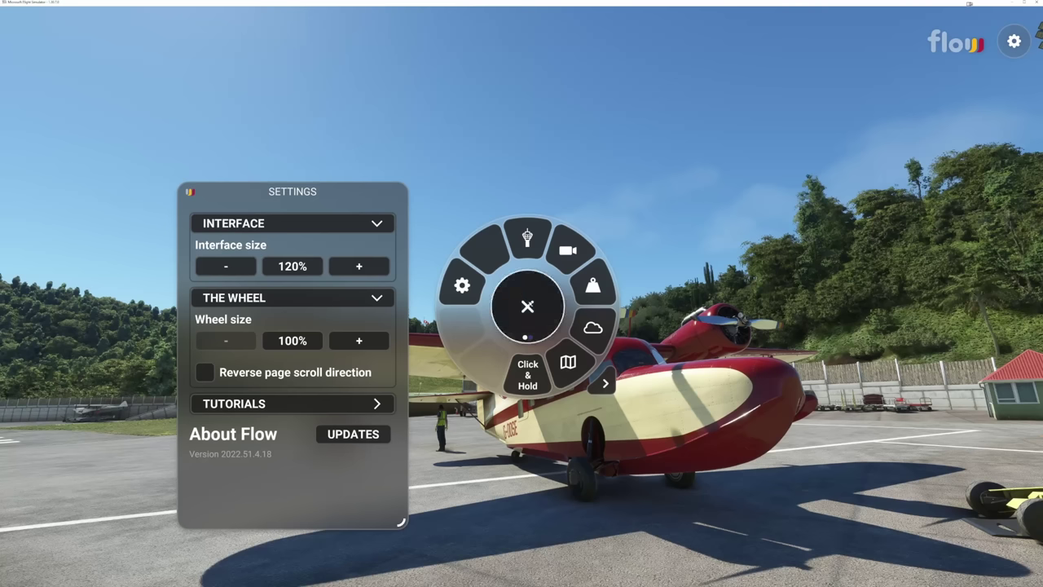
scroll(527, 305, "down", 1)
scroll(527, 301, "up", 1)
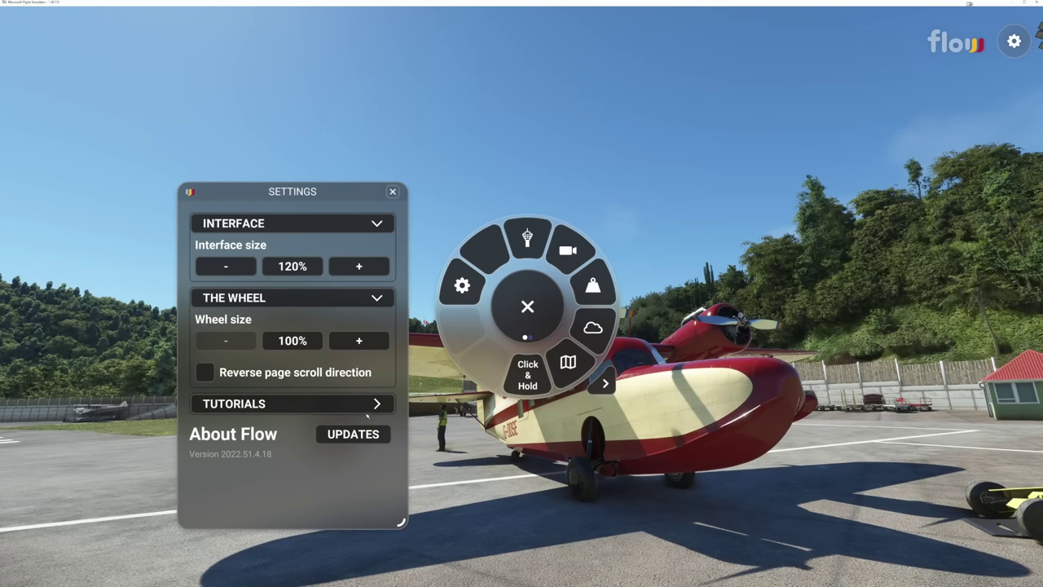
Read Flow's update notes from Tutorials, then close the updates window and settings panel
left_click(303, 404)
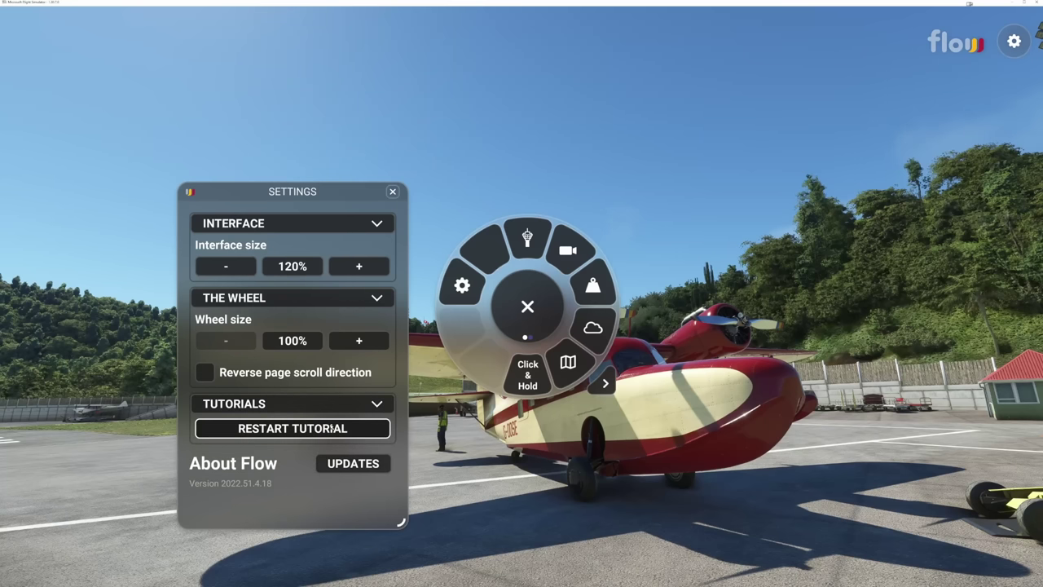
left_click(361, 471)
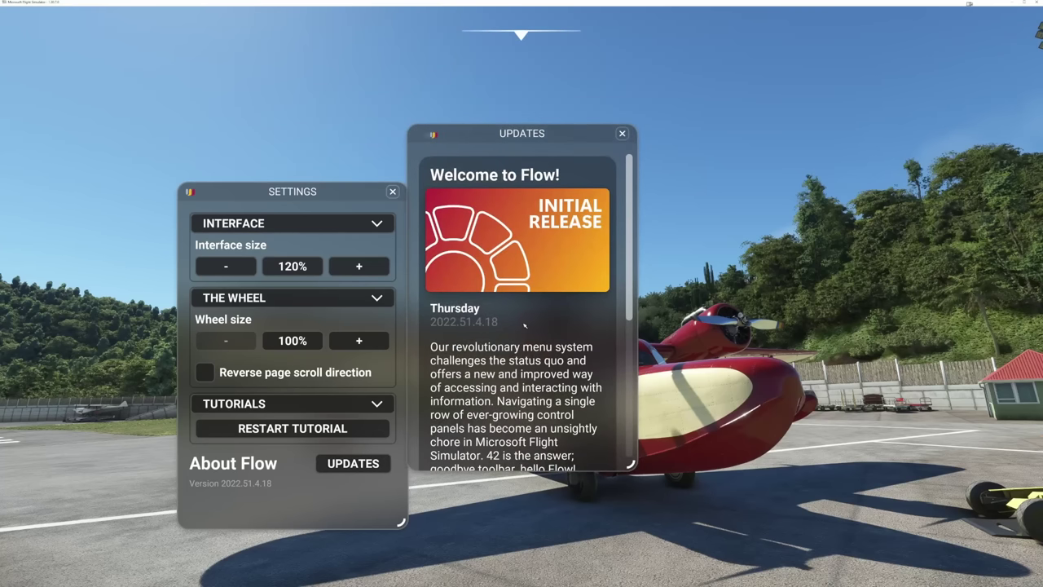
scroll(527, 328, "down", 2)
scroll(528, 327, "down", 5)
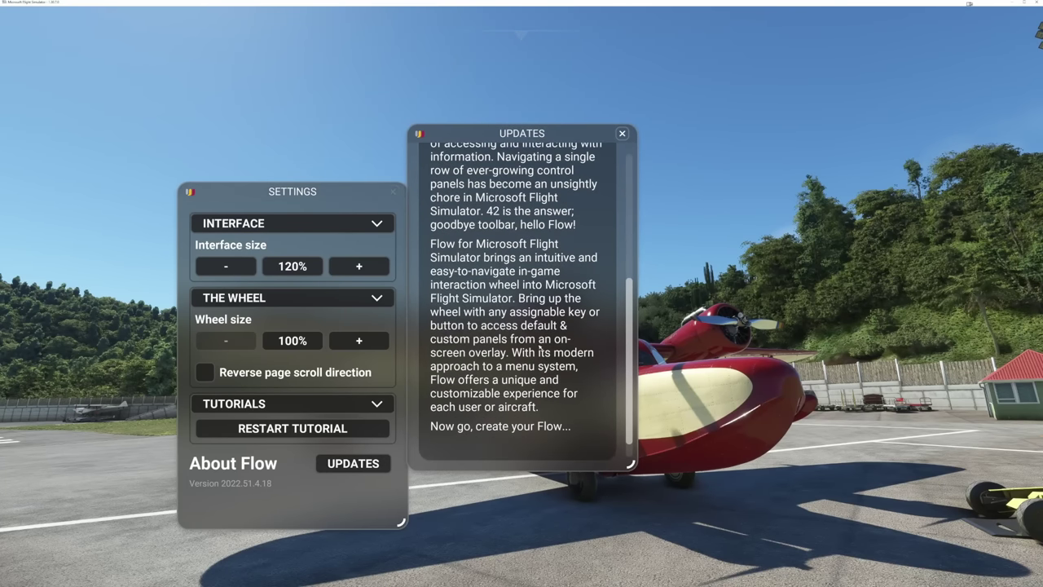
scroll(541, 344, "up", 3)
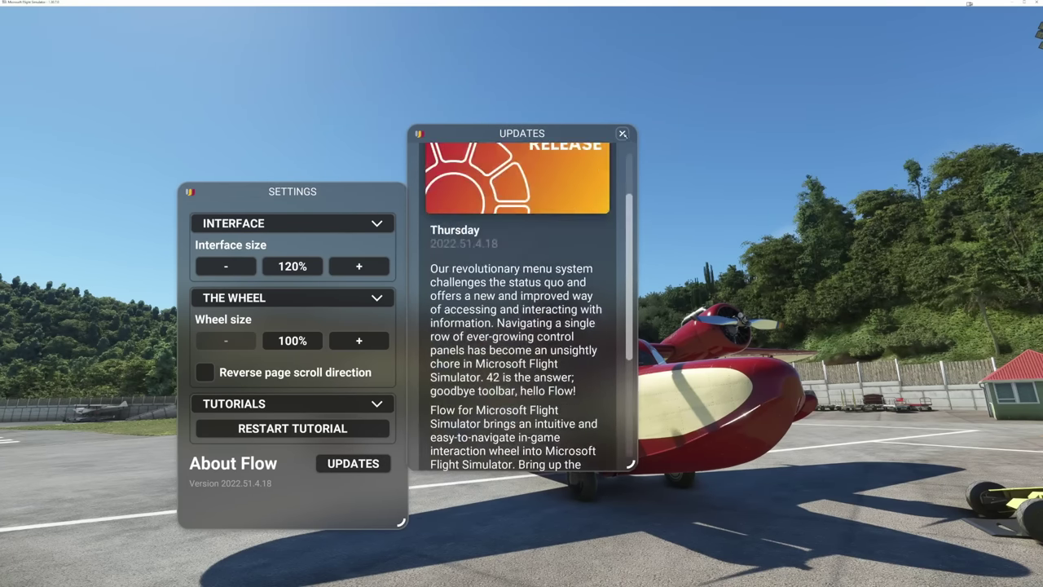
left_click(623, 134)
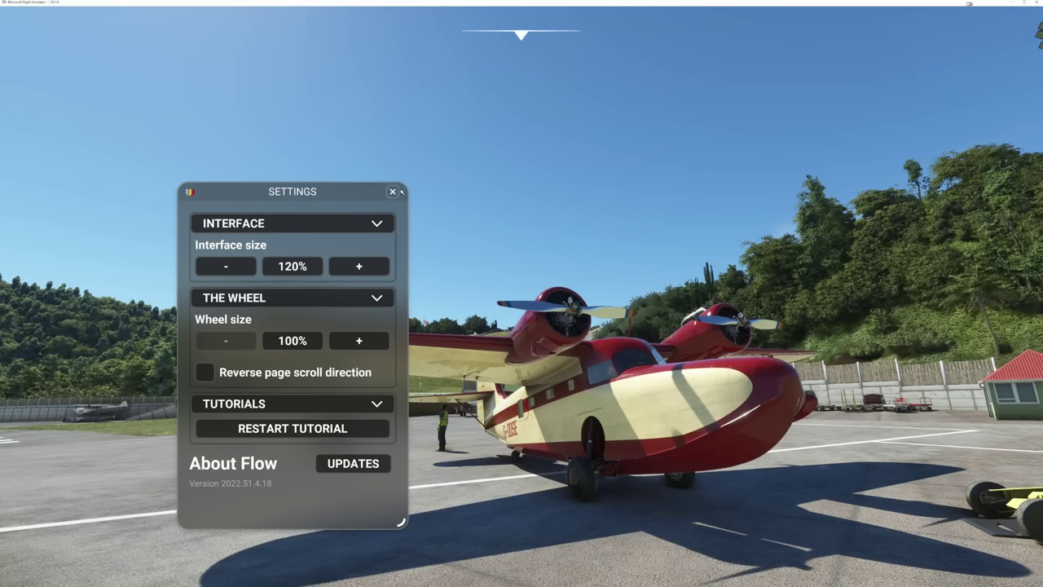
left_click(393, 192)
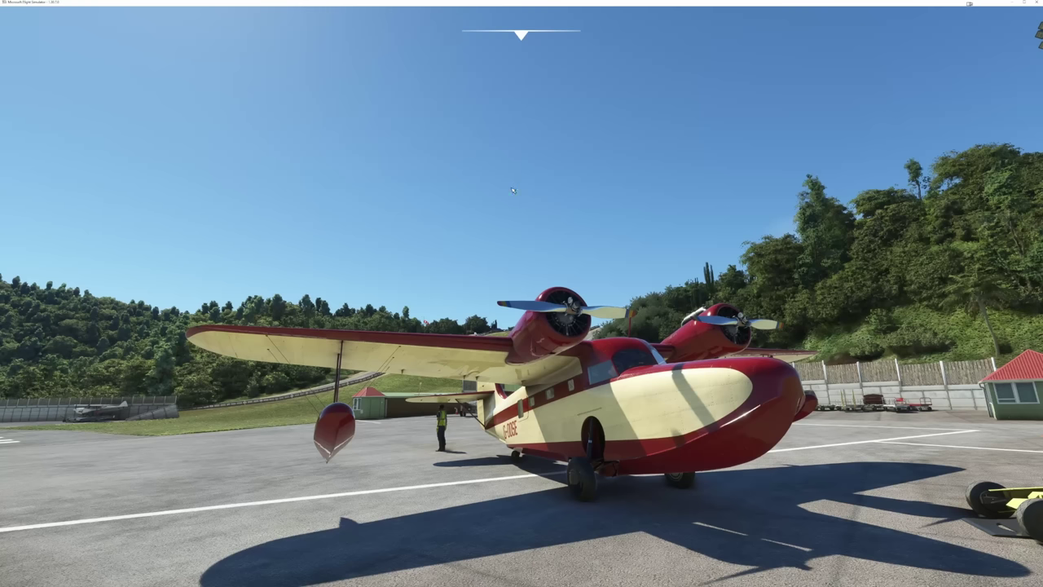
Open the wheel editor and set the Settings slice to UNASSIGNED
key("Tab")
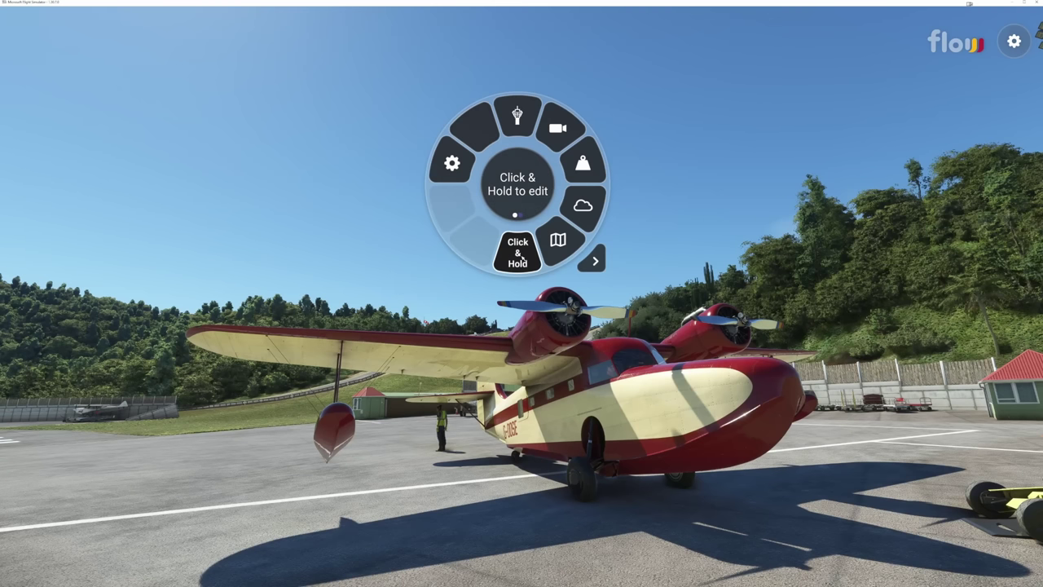
left_click(457, 201)
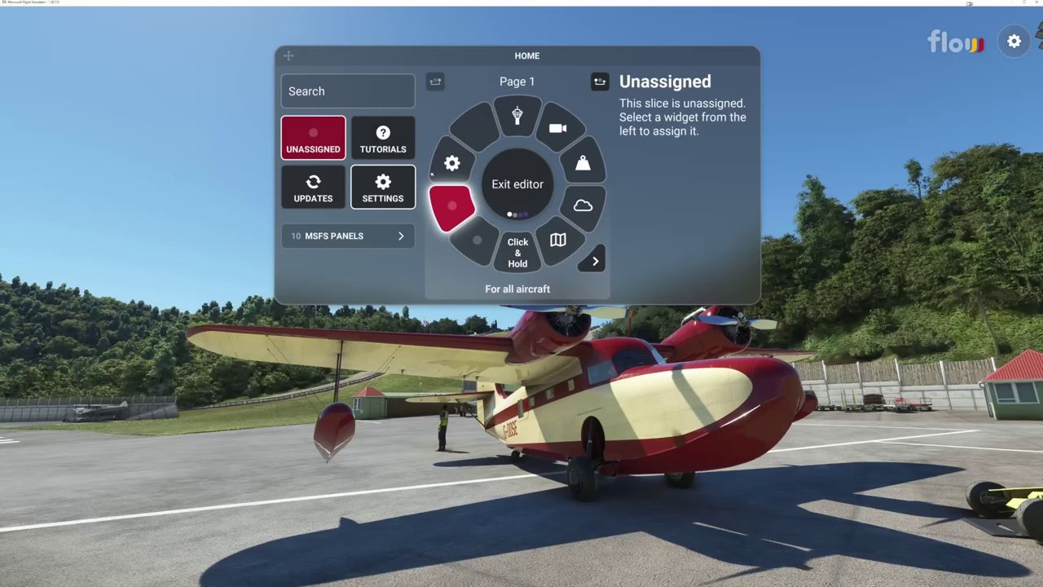
left_click(447, 167)
left_click(313, 138)
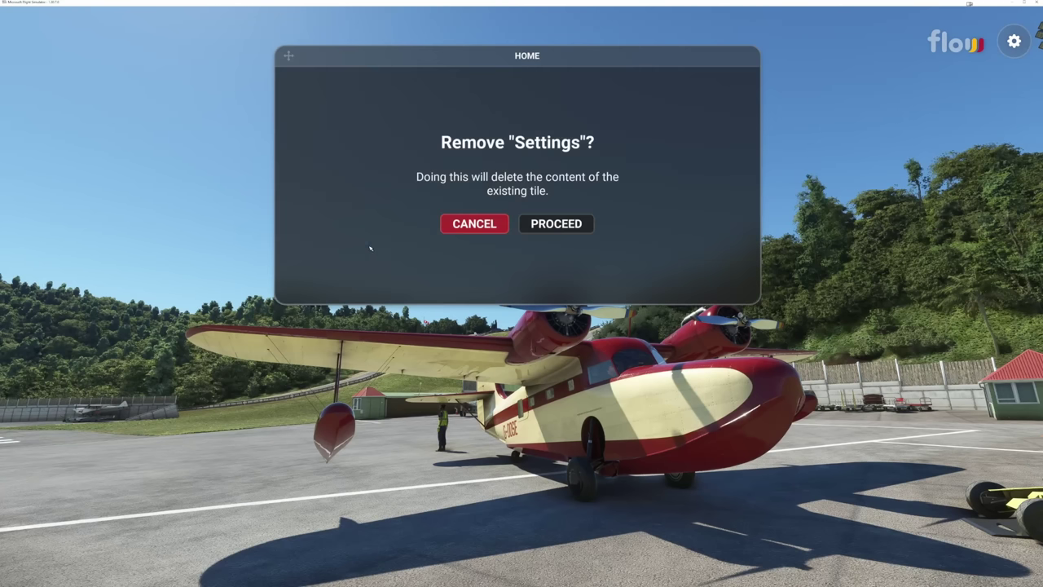
left_click(526, 226)
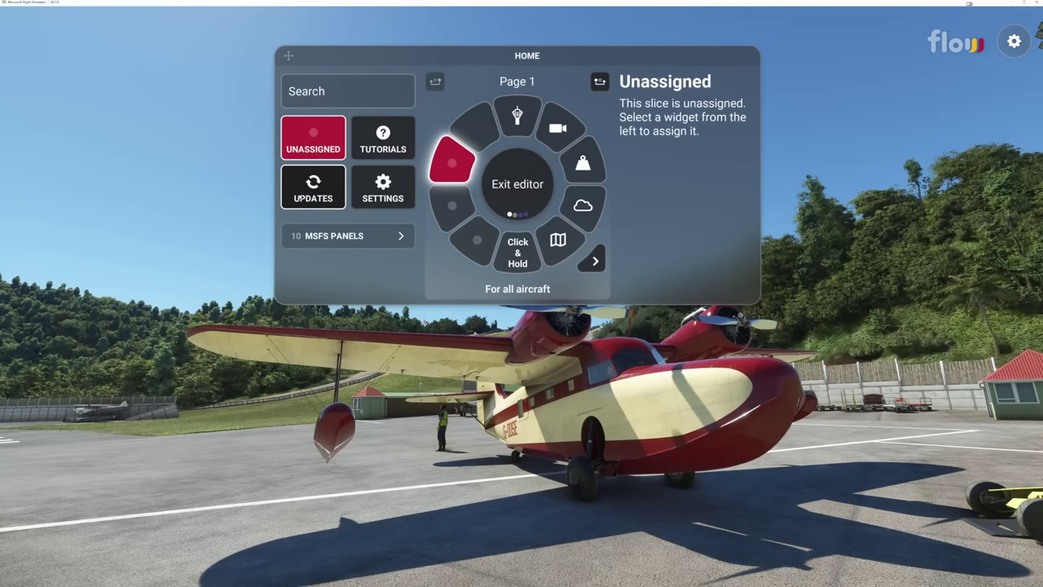
Assign Updates to the empty slice, then delete it again
left_click(300, 198)
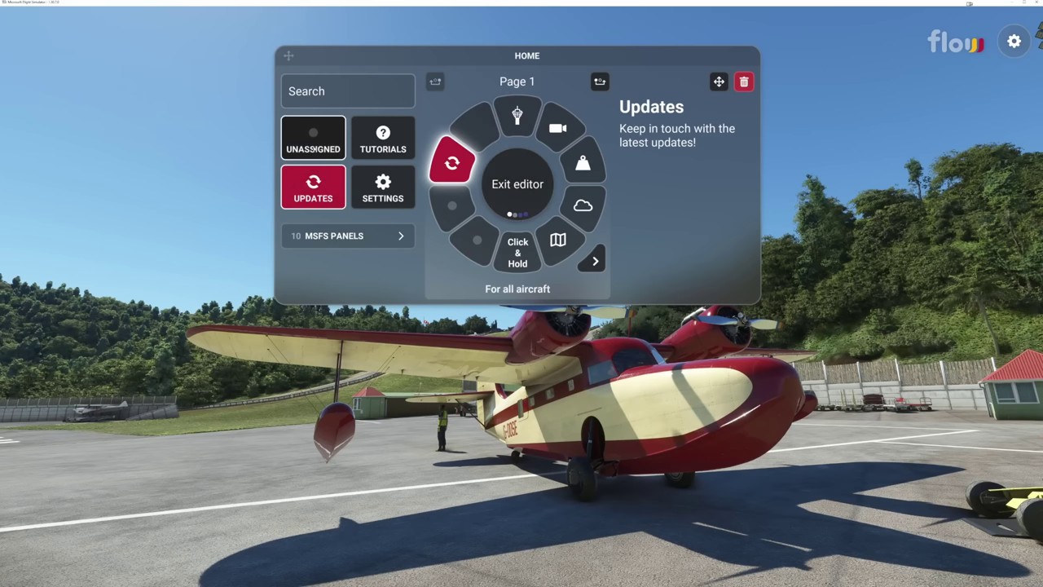
key("Delete")
left_click(559, 224)
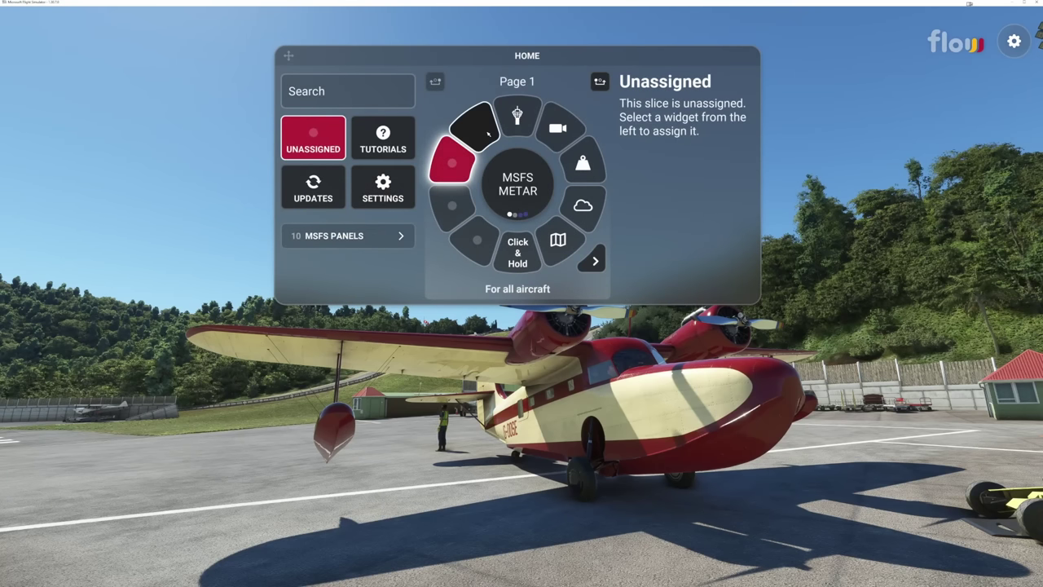
Delete the MSFS METAR slice from Page 1
left_click(473, 124)
key("Delete")
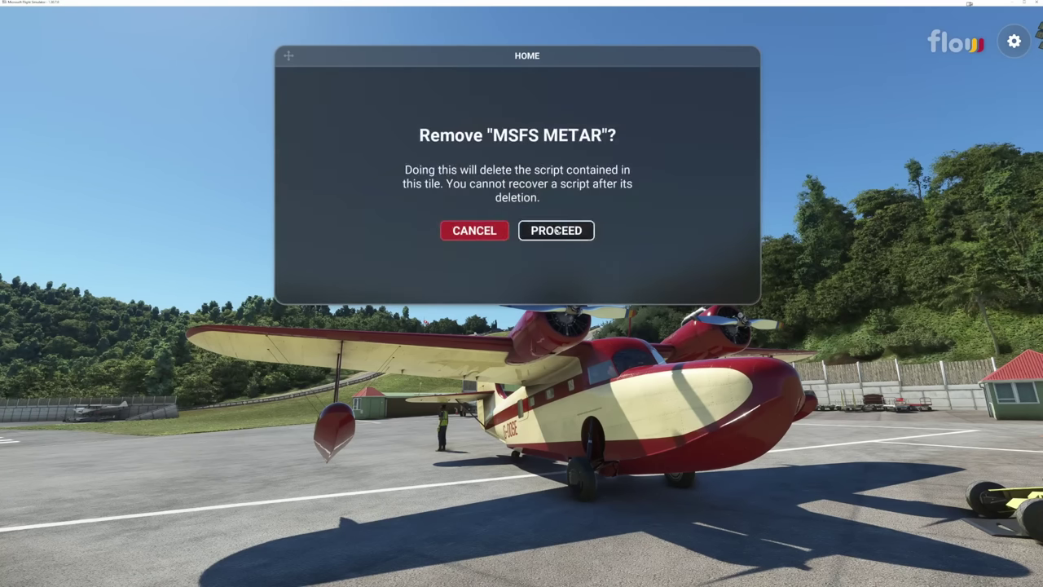
left_click(556, 233)
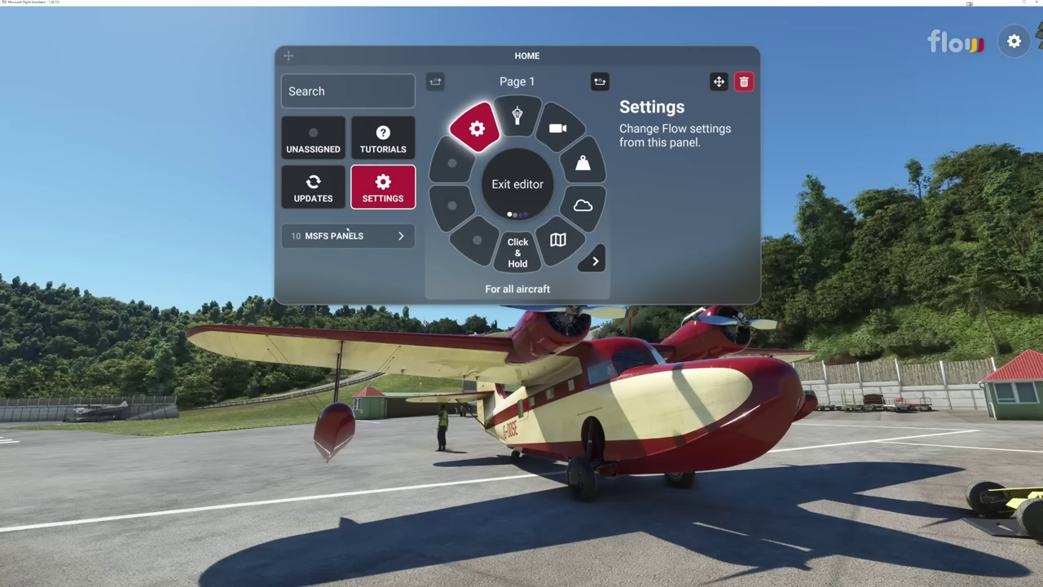
From MSFS PANELS, assign FSLTL Traffic and FSdesktop to two empty slices
scroll(391, 237, "down", 1)
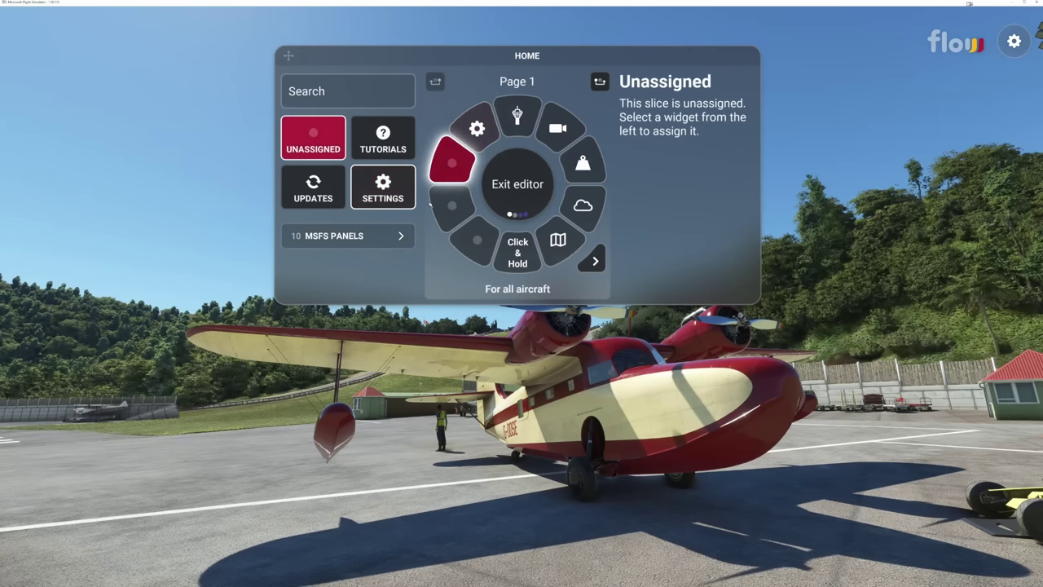
left_click(403, 236)
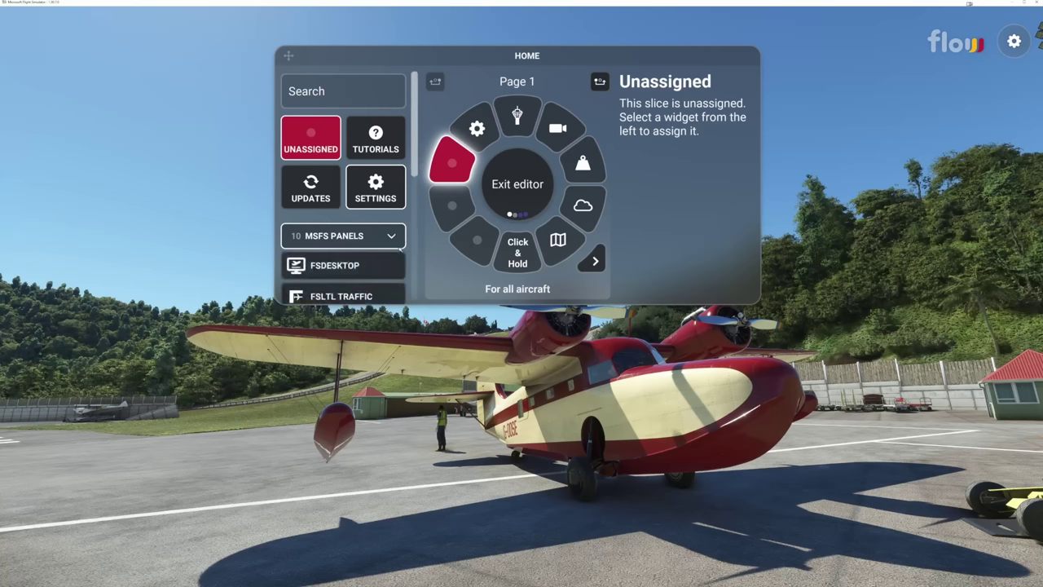
scroll(371, 236, "down", 1)
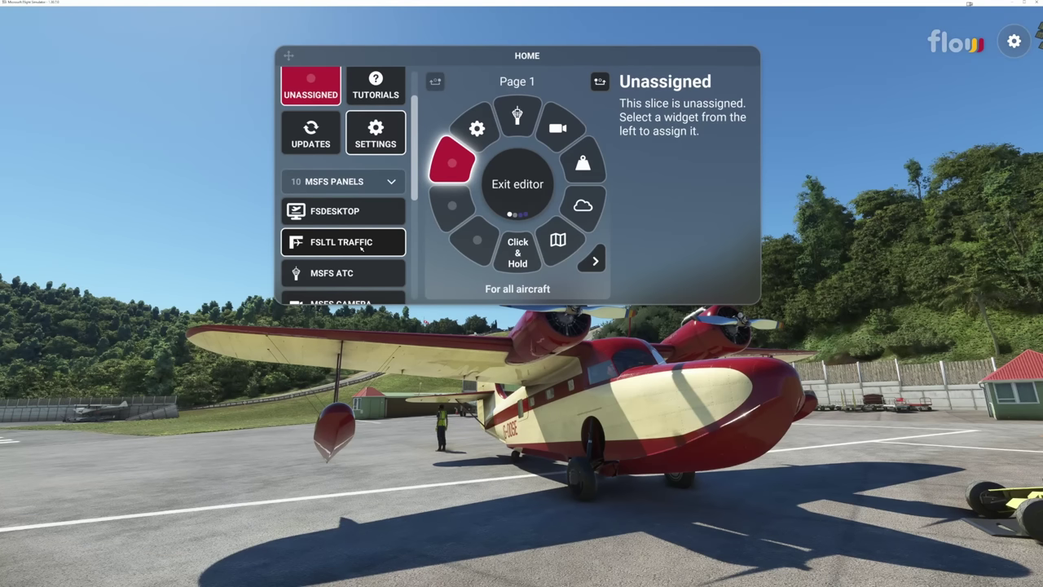
left_click(360, 241)
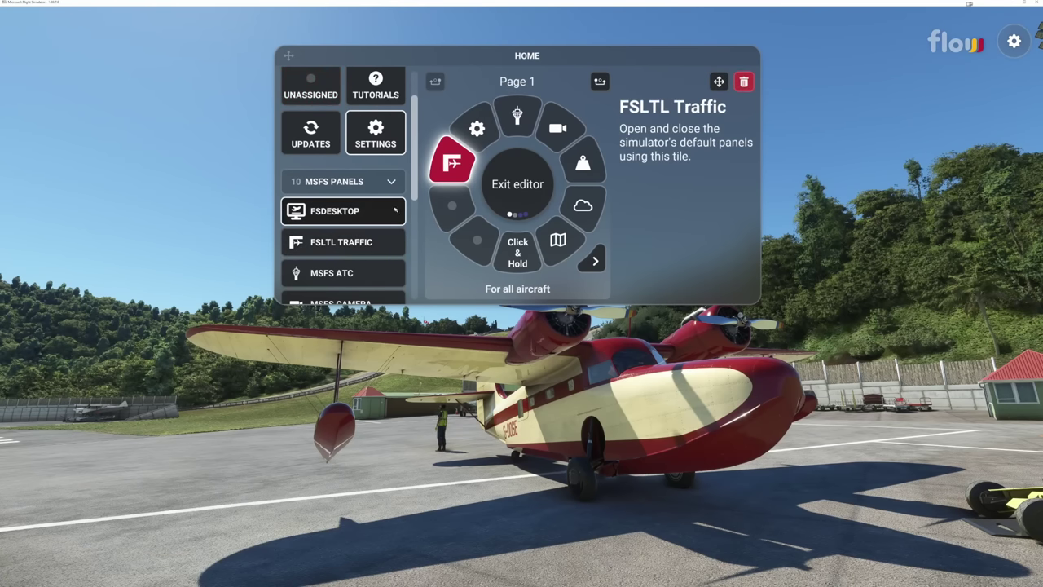
left_click(298, 215)
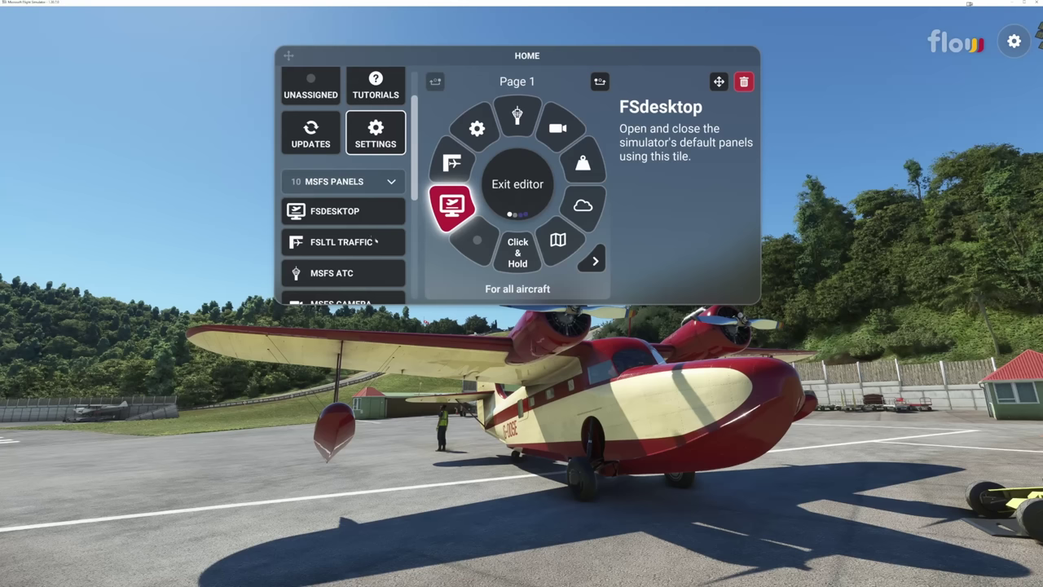
scroll(376, 231, "down", 2)
scroll(377, 231, "down", 1)
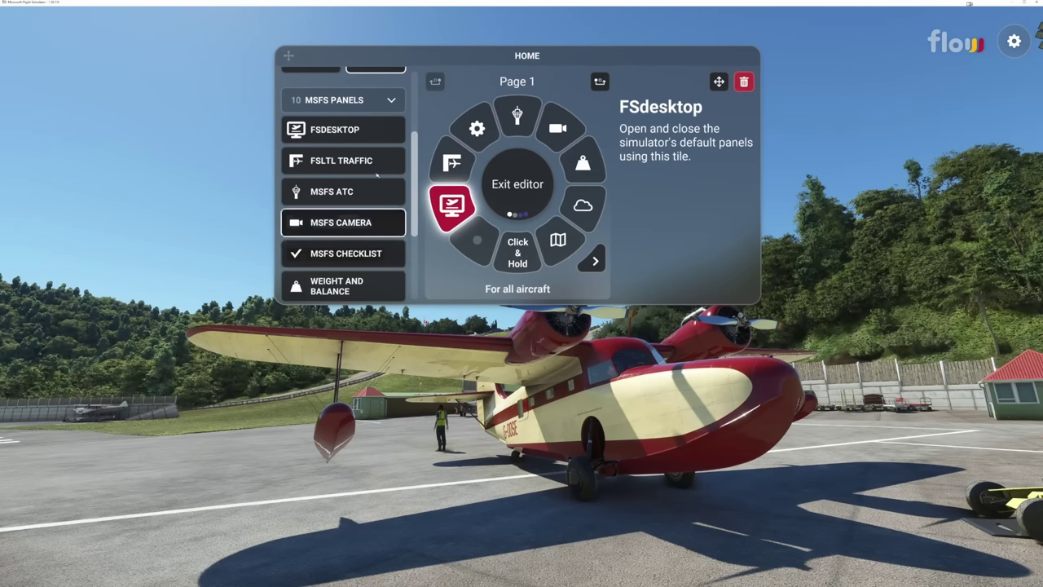
scroll(374, 191, "down", 5)
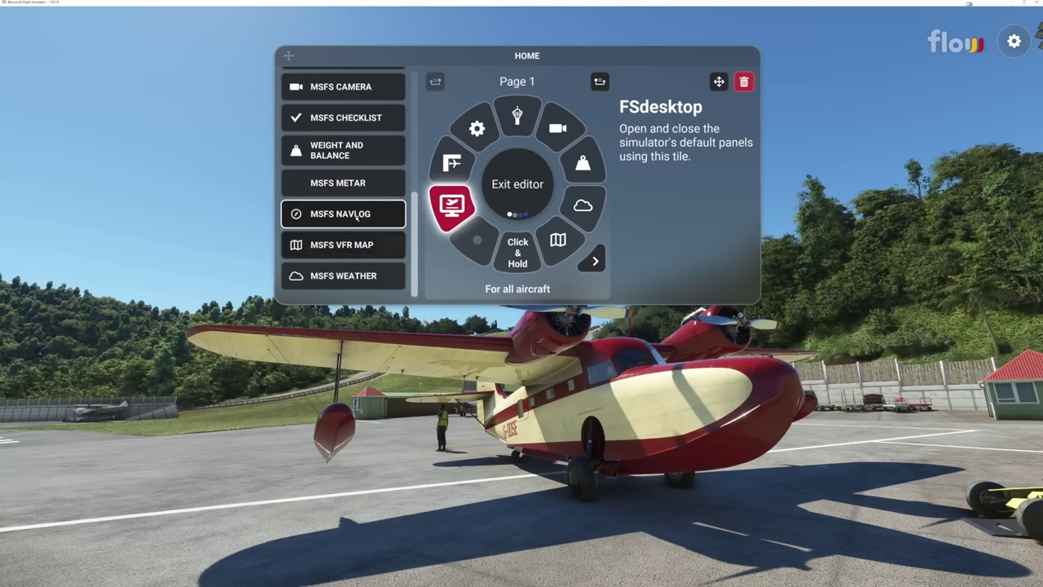
scroll(393, 221, "up", 7)
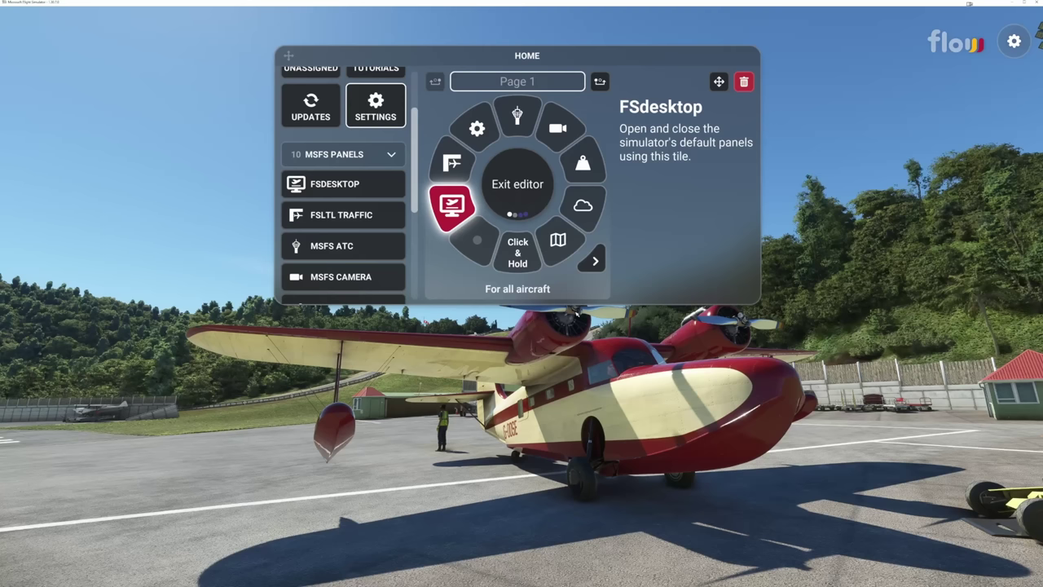
Rename Page 1 to 'Home' and test moving it right and back to first
left_click(517, 81)
type("Home")
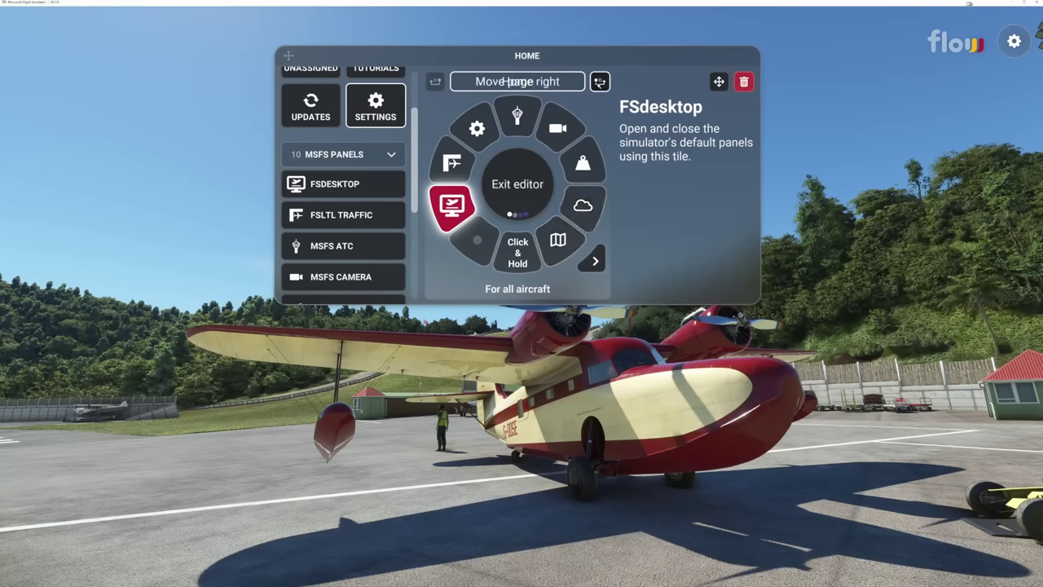
left_click(595, 260)
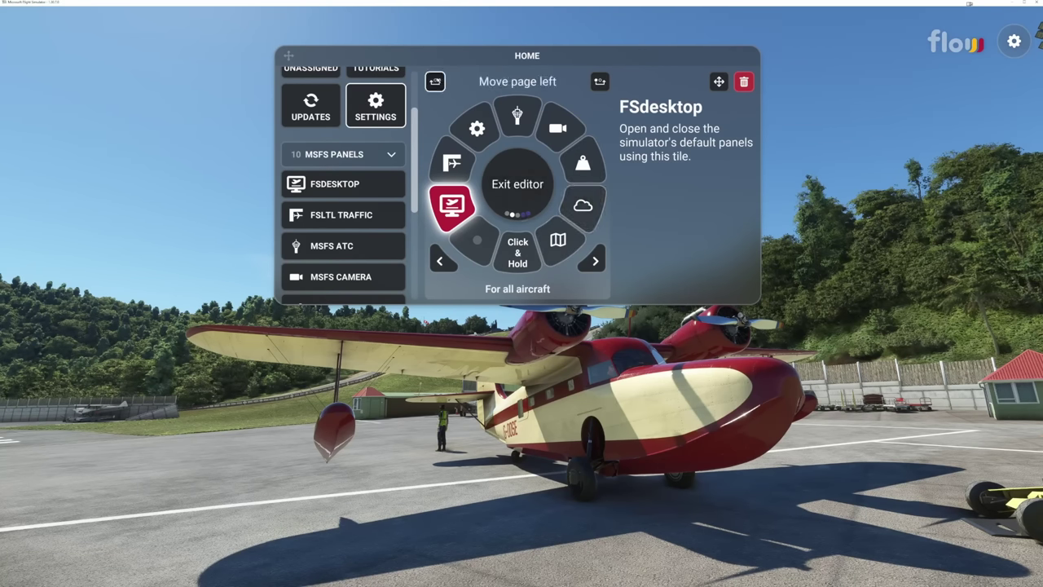
left_click(435, 81)
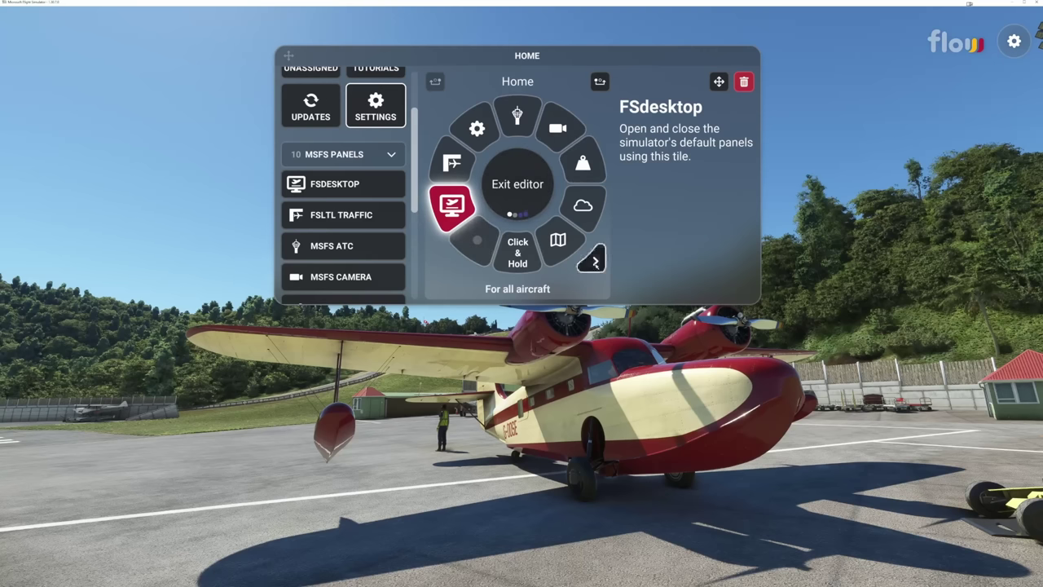
Browse through Page 2, D1 and D2, then return to the Home page
left_click(595, 260)
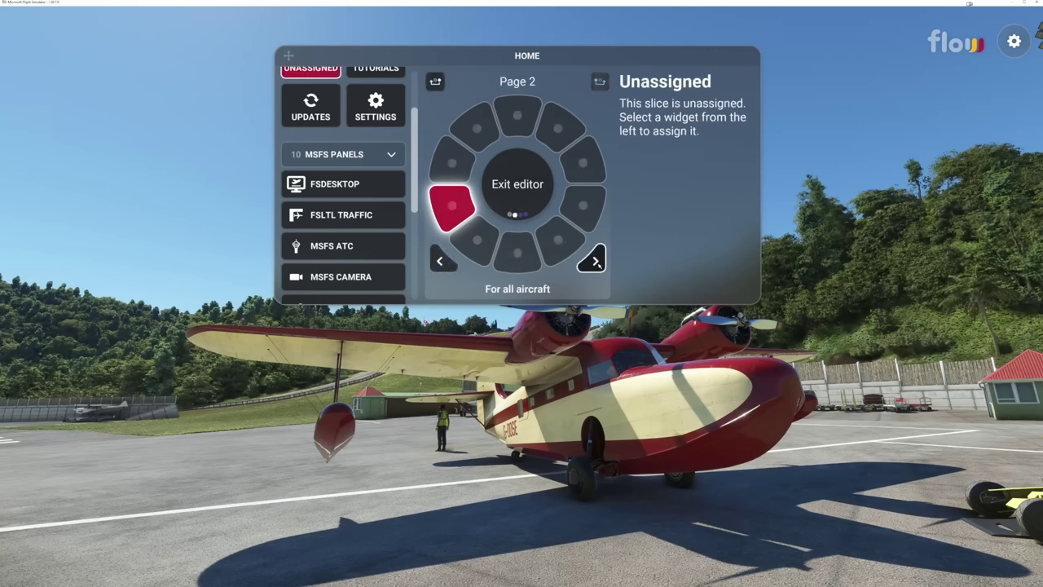
left_click(595, 261)
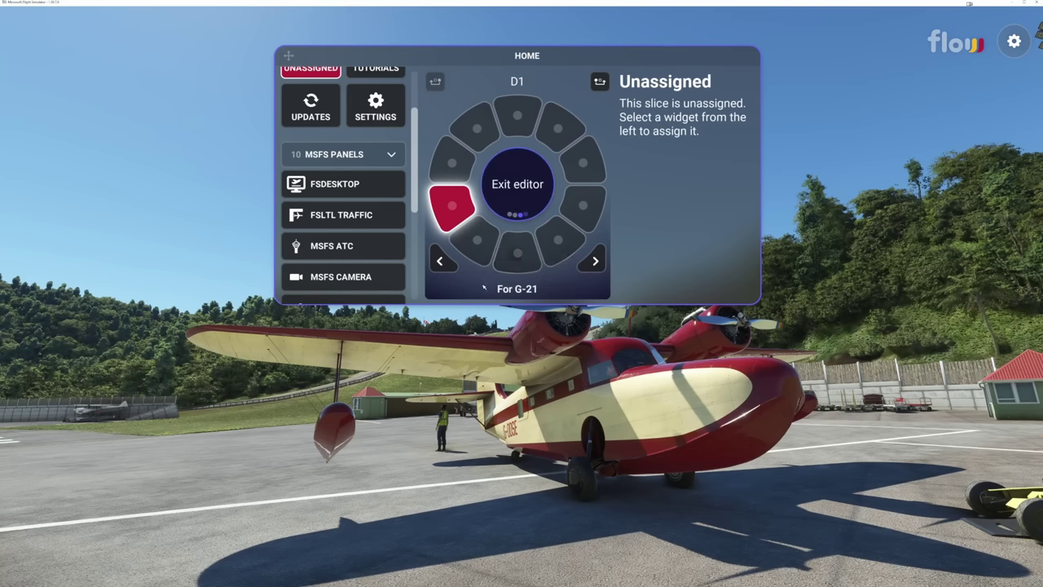
left_click(592, 264)
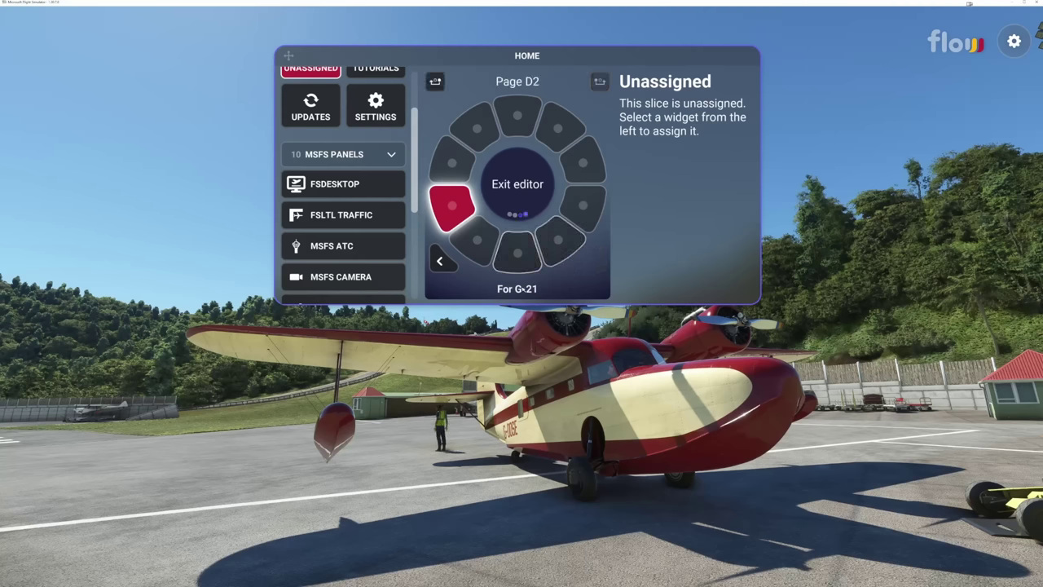
left_click(440, 261)
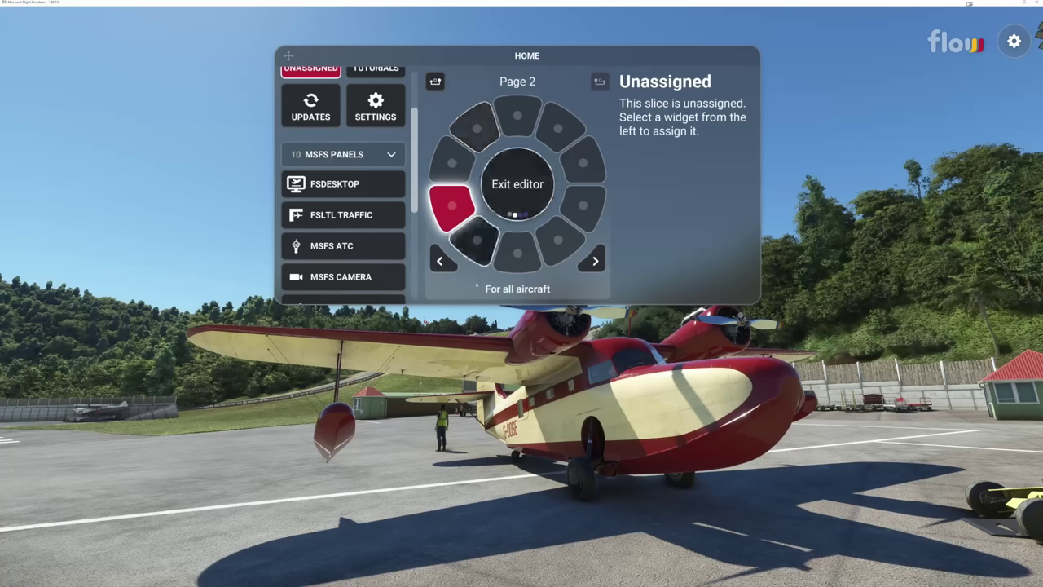
left_click(440, 261)
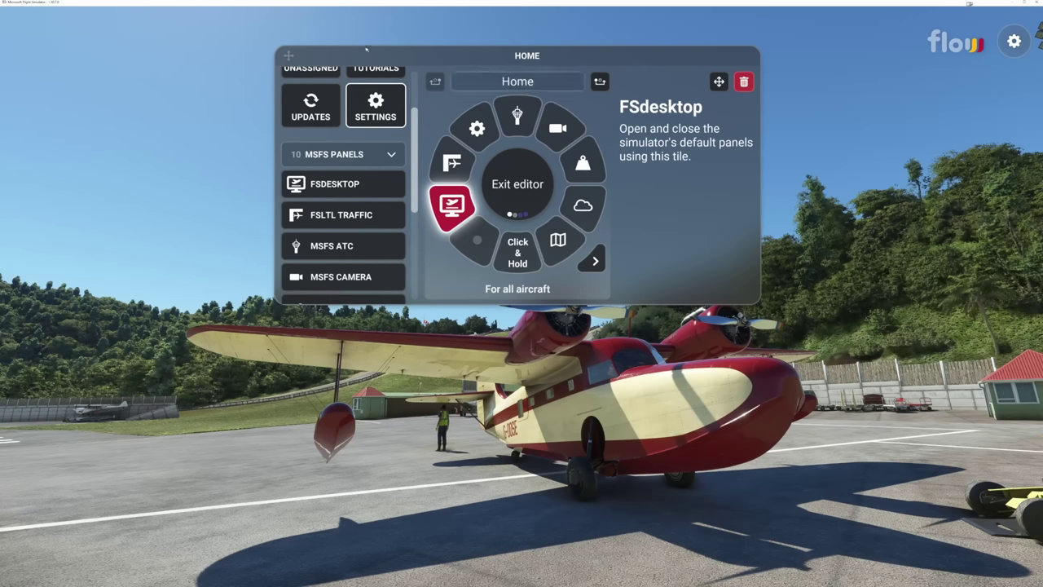
Nudge the editor panel lower and right, browse the widget list, and exit the editor
left_click_drag(409, 58, 426, 85)
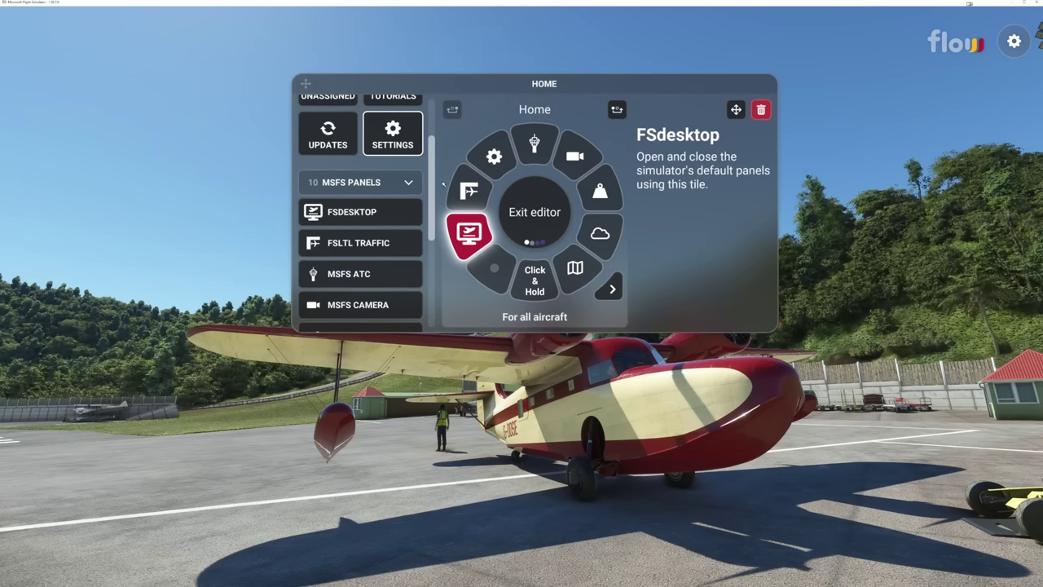
scroll(418, 181, "up", 3)
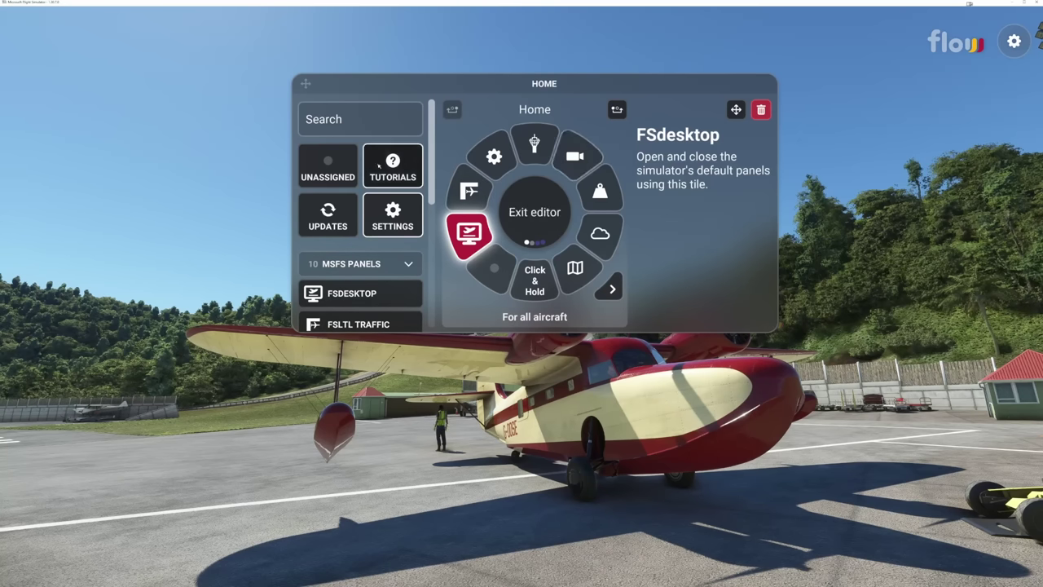
scroll(363, 228, "down", 3)
scroll(363, 228, "down", 2)
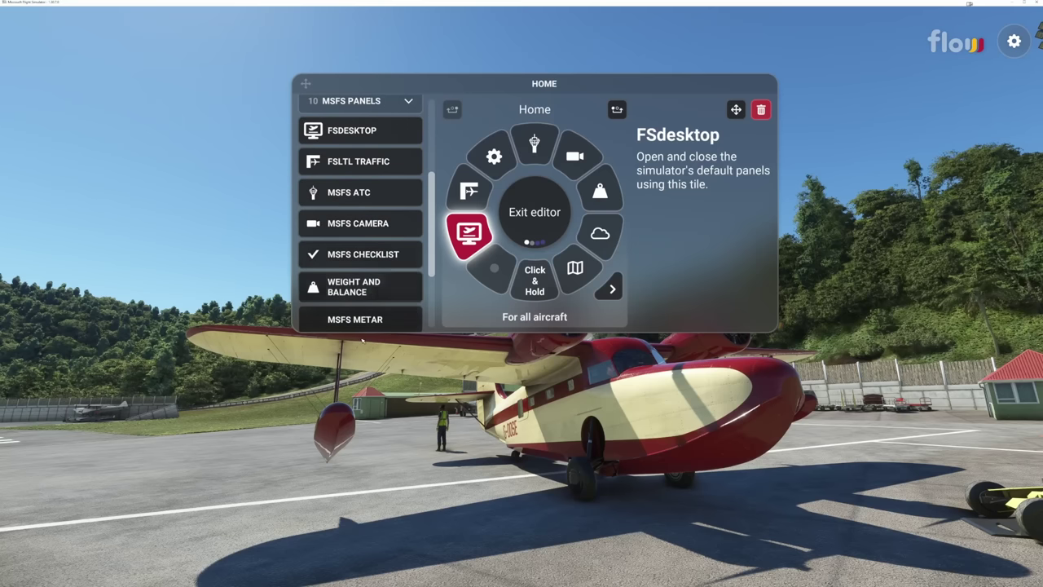
scroll(362, 228, "up", 5)
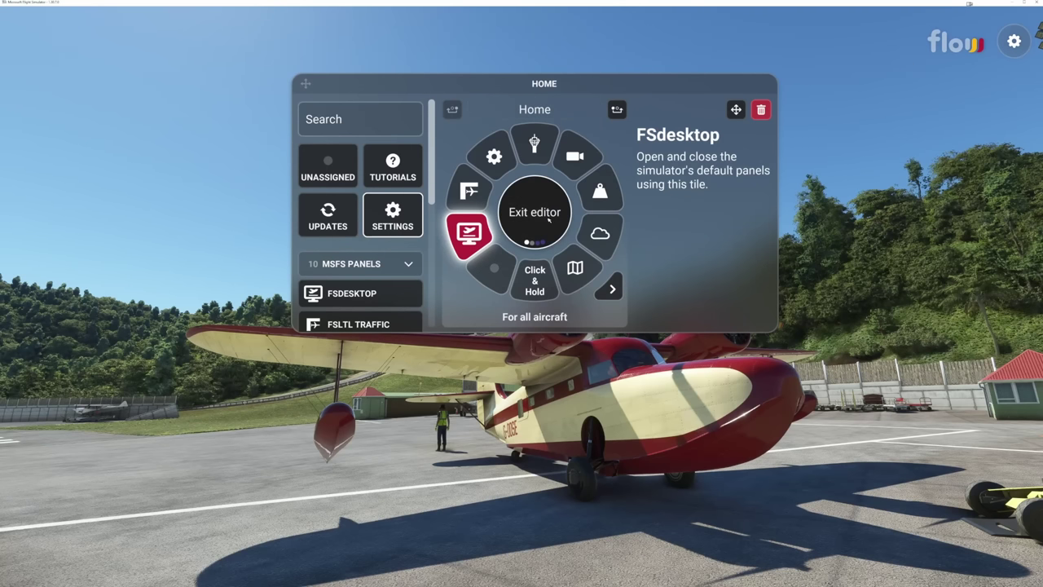
left_click(517, 215)
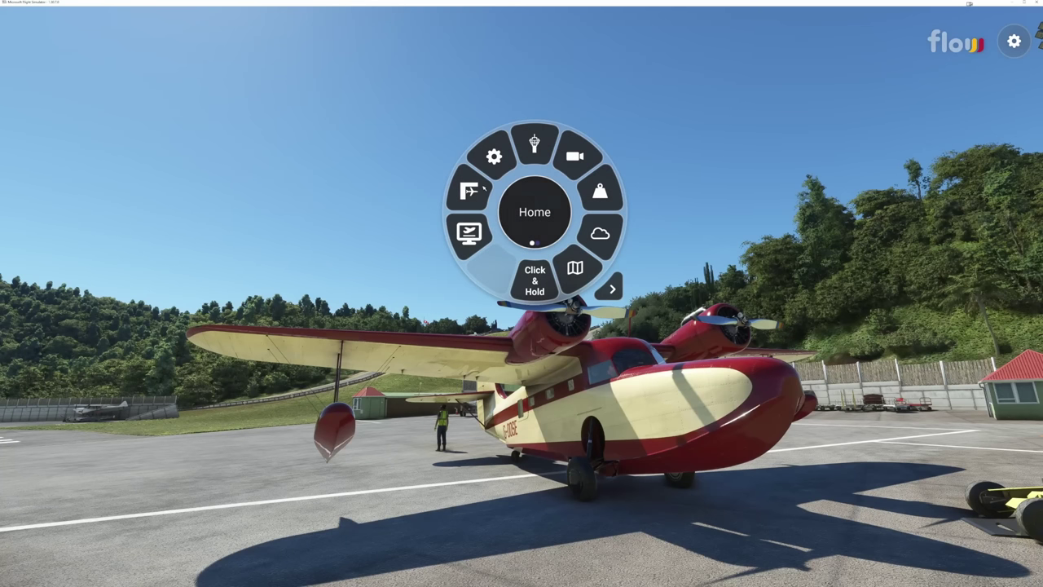
Open the FSLTL Traffic panel from the wheel twice, closing it each time
left_click(469, 190)
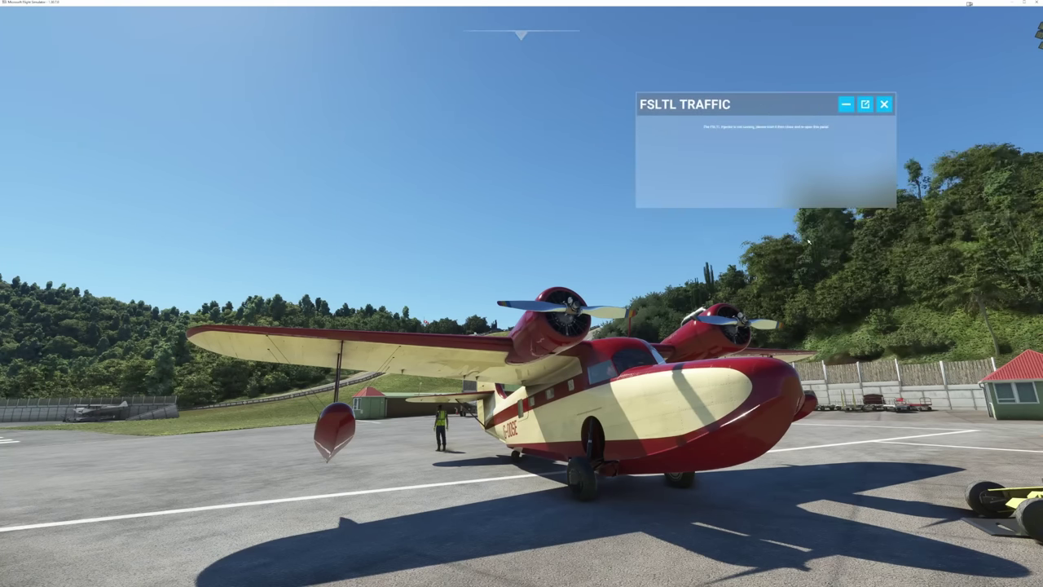
key("Tab")
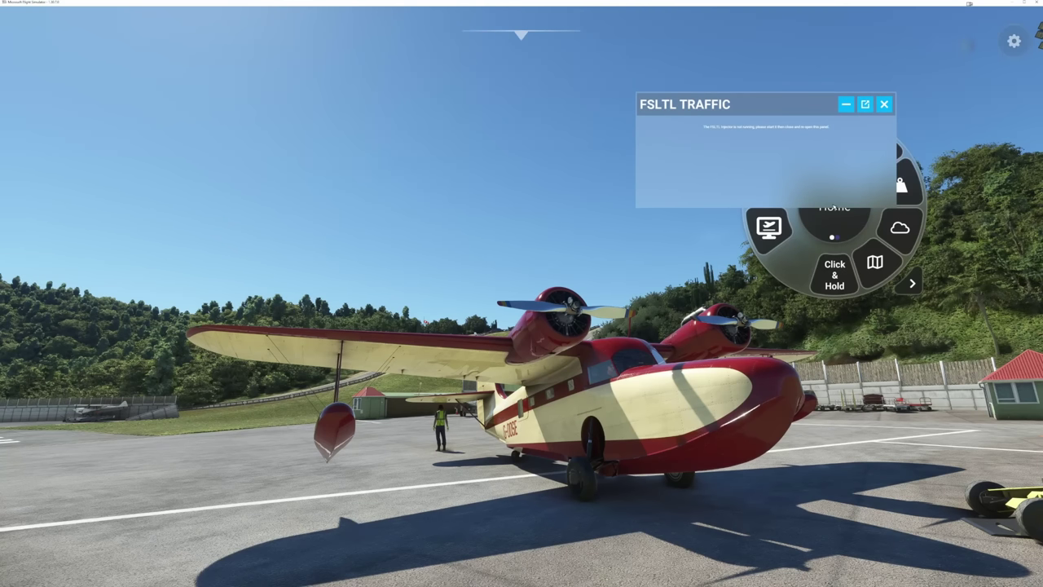
left_click(884, 104)
left_click(770, 185)
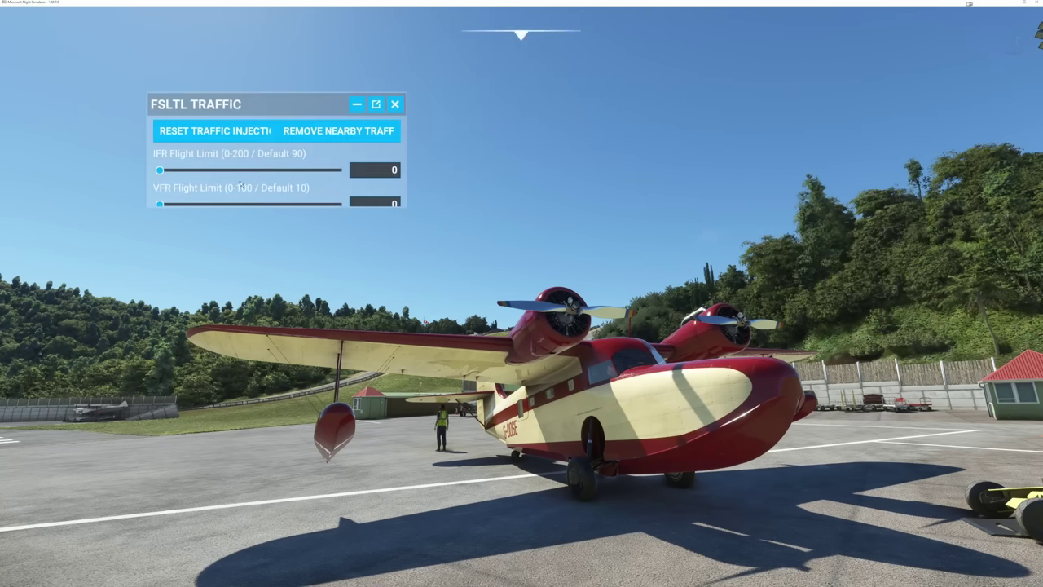
left_click(394, 105)
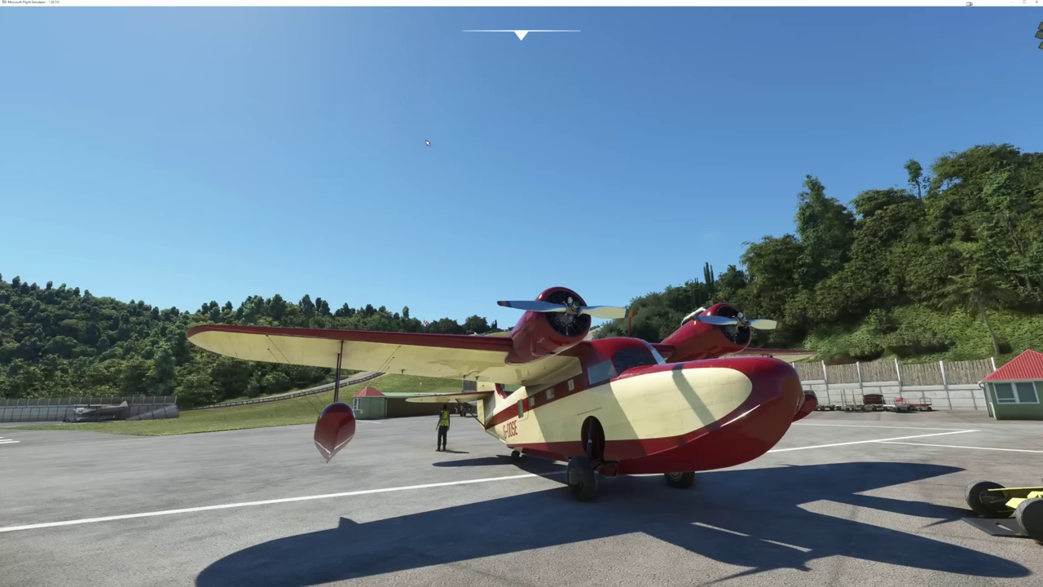
Open the FSdesktop panel from the wheel, then close it
middle_click(496, 235)
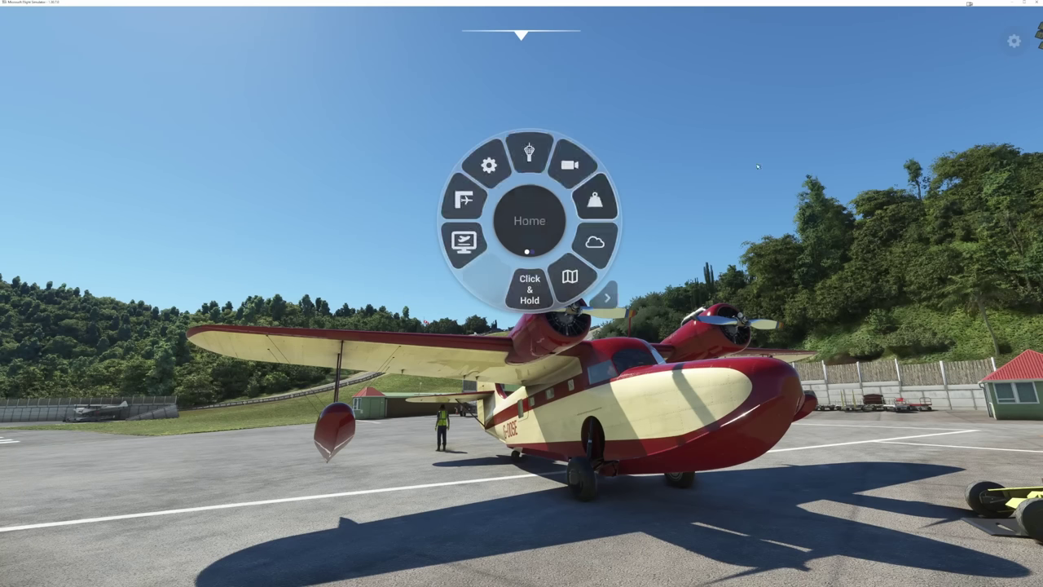
left_click(471, 246)
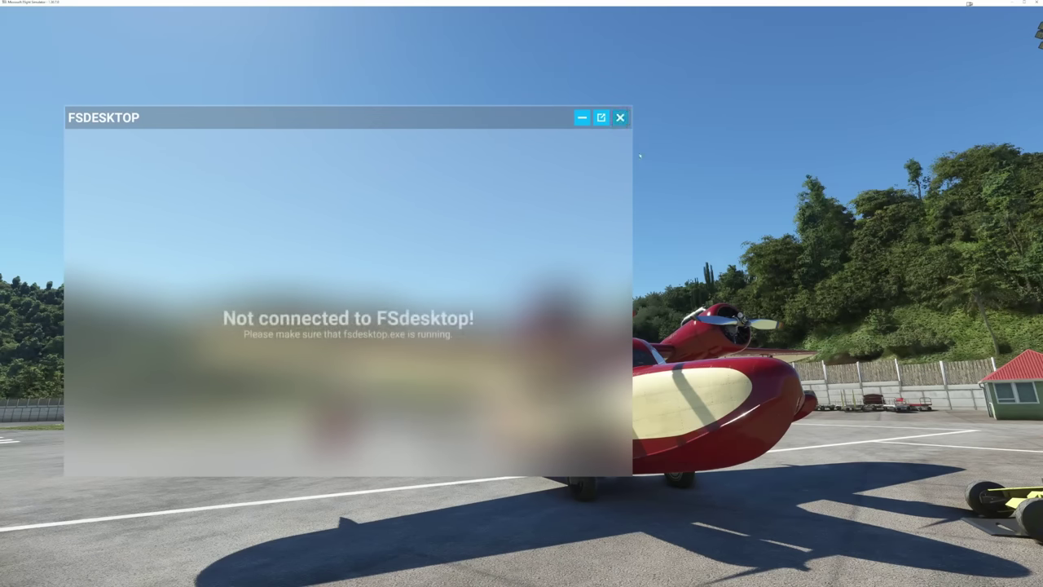
left_click(621, 117)
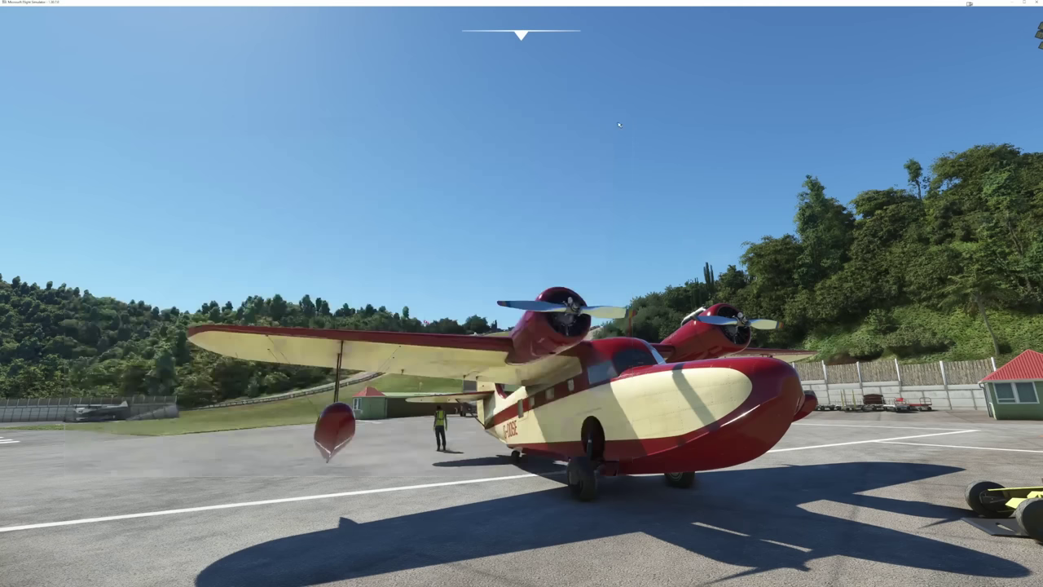
Bring up the wheel lower on screen and open the Weather panel
middle_click(599, 233)
middle_click(780, 346)
middle_click(654, 165)
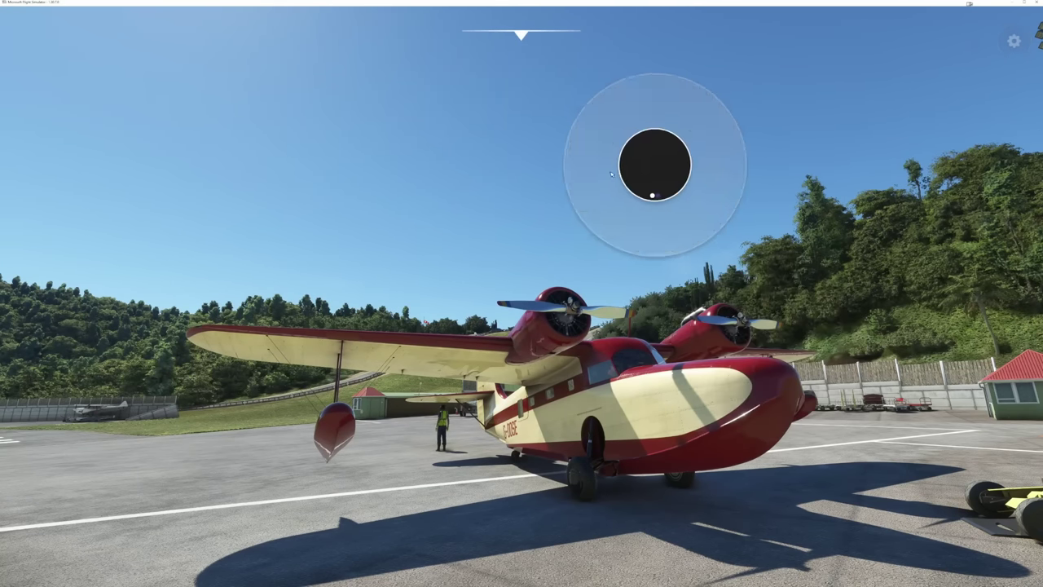
middle_click(302, 494)
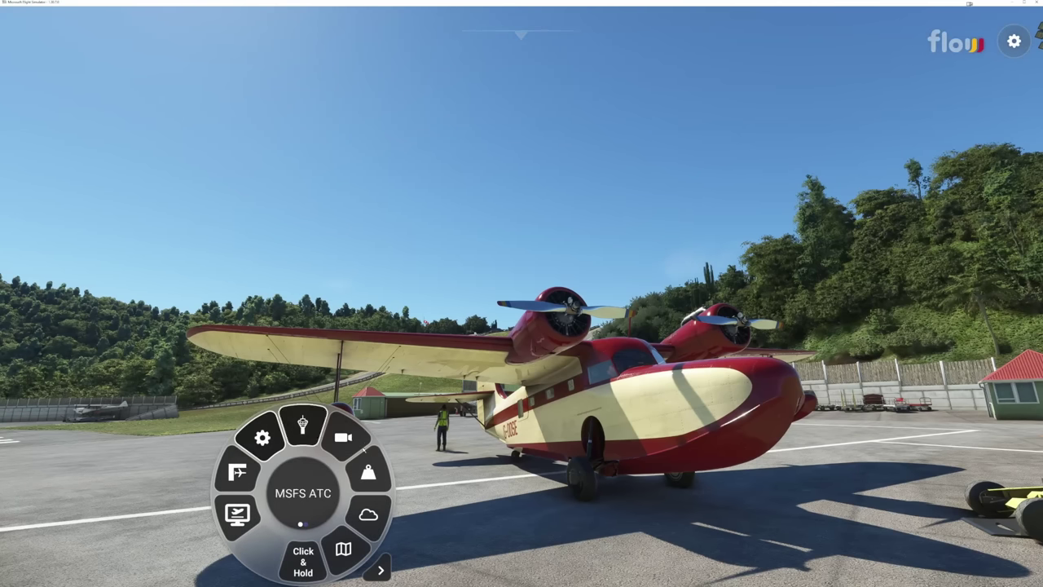
left_click(570, 517)
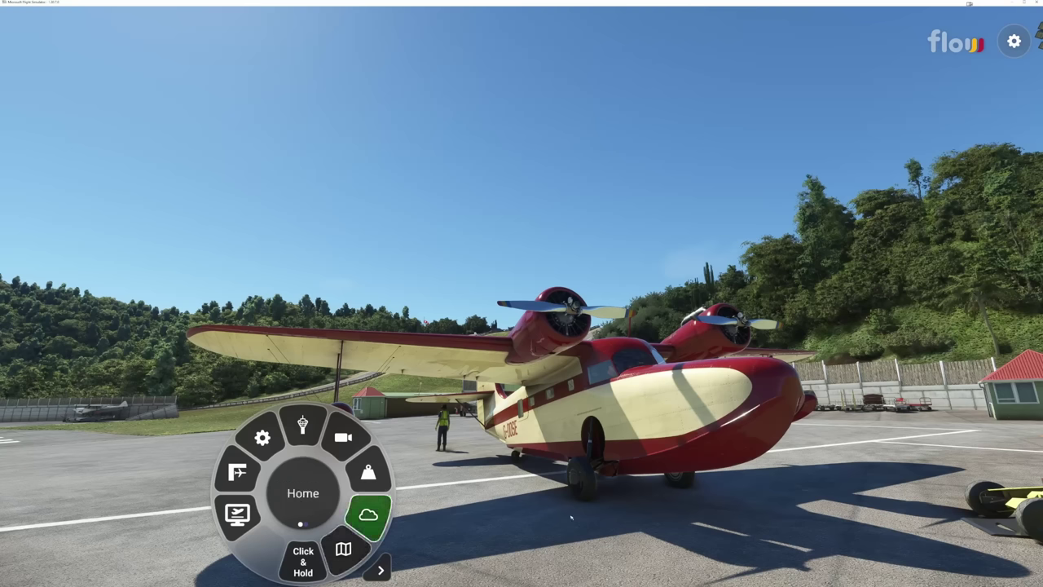
left_click(571, 517)
View the METAR for St Barthelemy (TFFJ), close Weather, and edit Home's empty slice
left_click(792, 371)
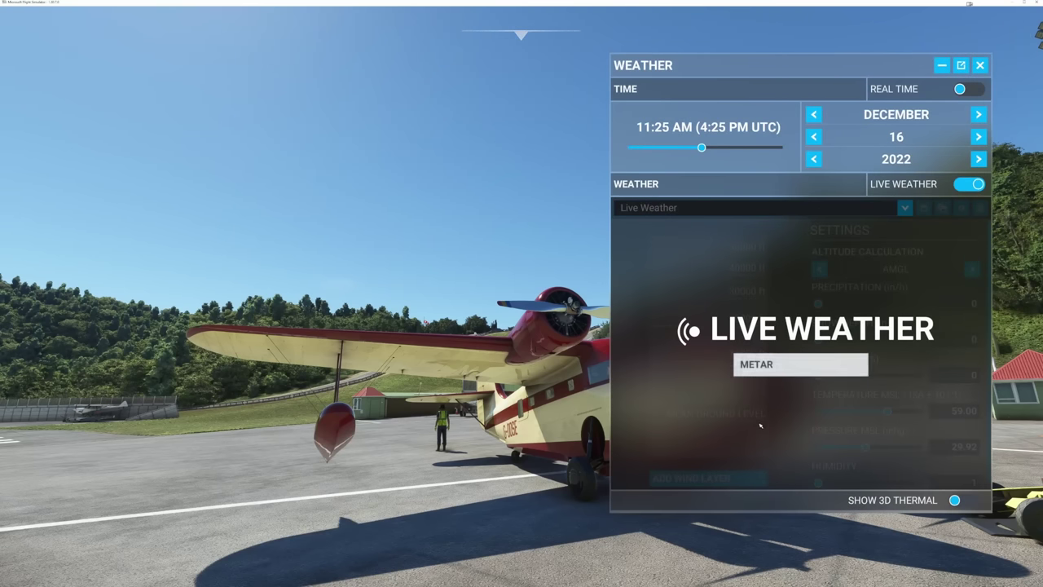
left_click(834, 237)
left_click(748, 254)
left_click(911, 213)
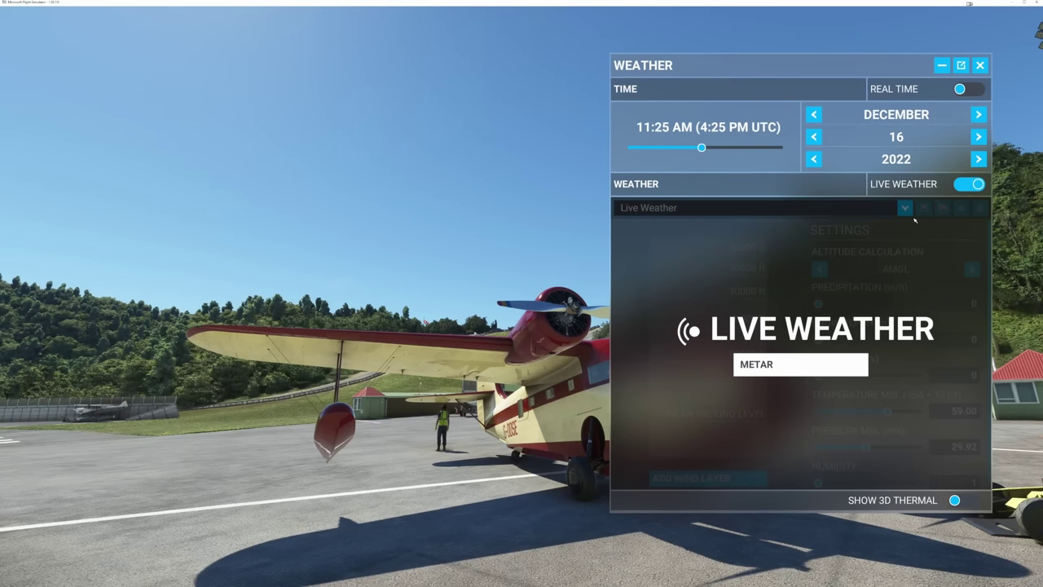
left_click(980, 65)
left_click(522, 35)
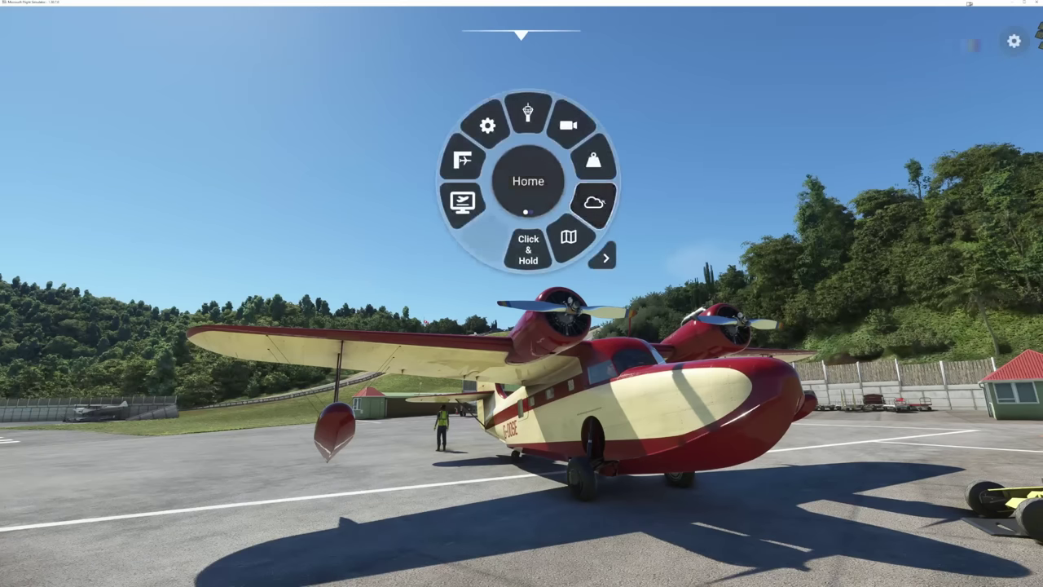
left_click(492, 243)
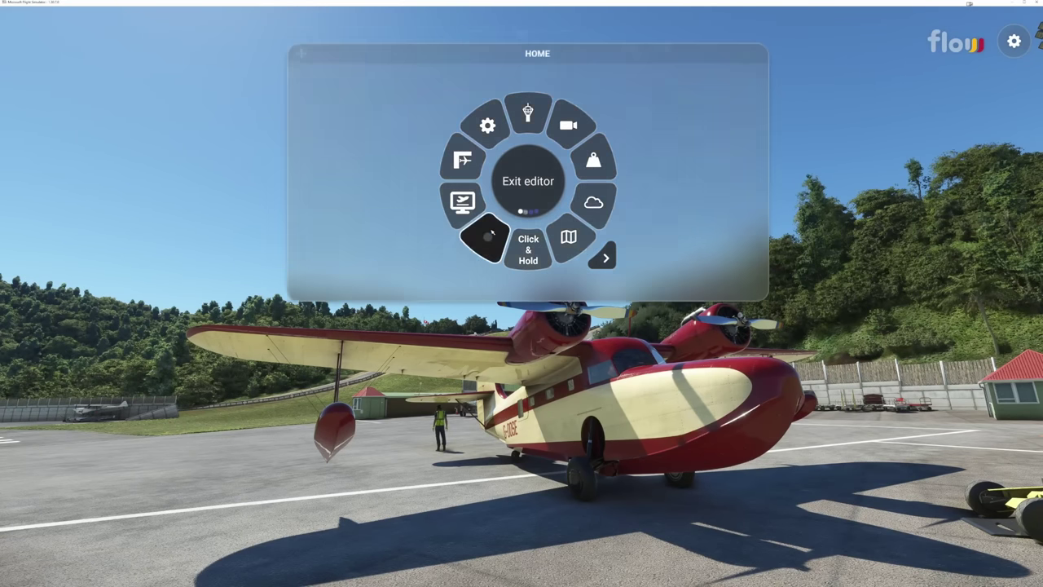
Search the widget list for 'me' and assign MSFS METAR to the empty Home slice
left_click(359, 93)
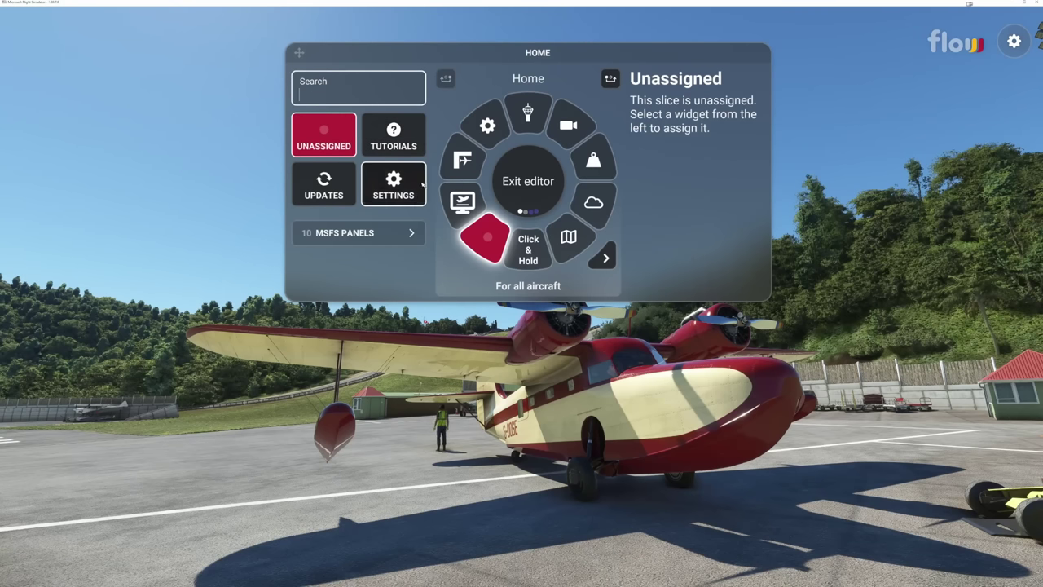
type("me")
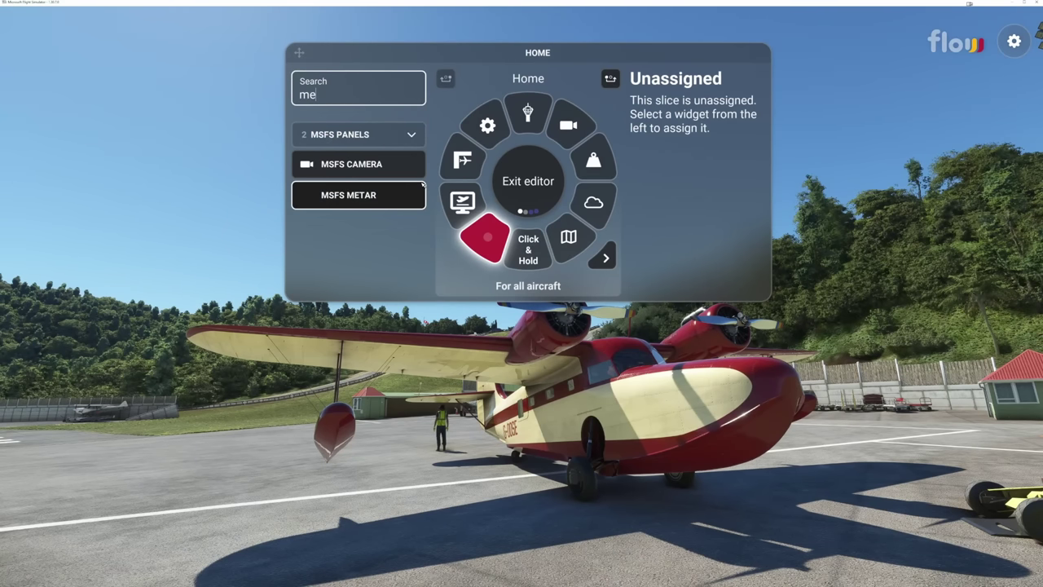
left_click(348, 195)
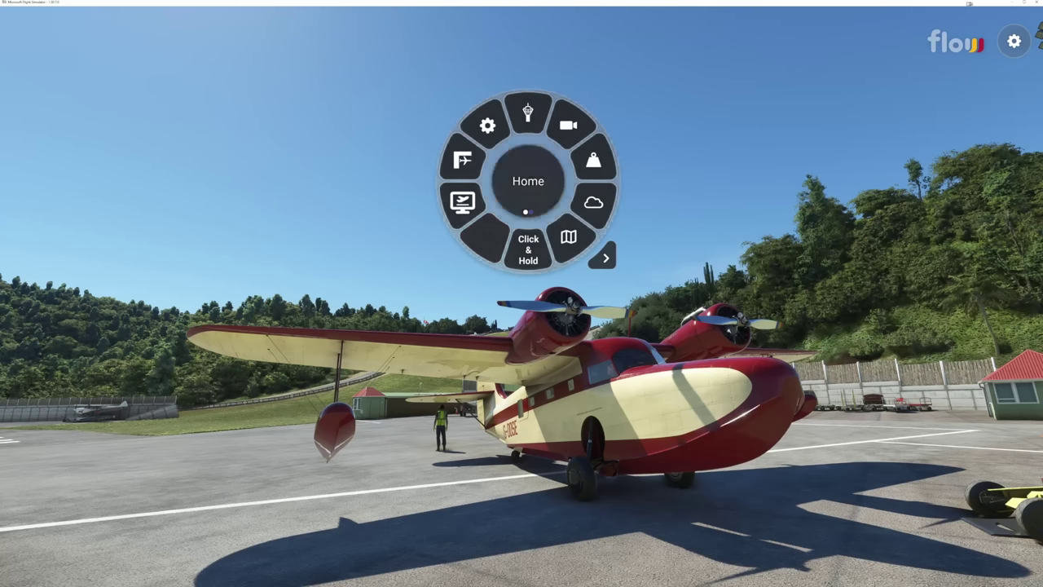
Open the METAR panel from the new slice, keep TFFJ as the airport, close it, and bring the wheel back
left_click(485, 236)
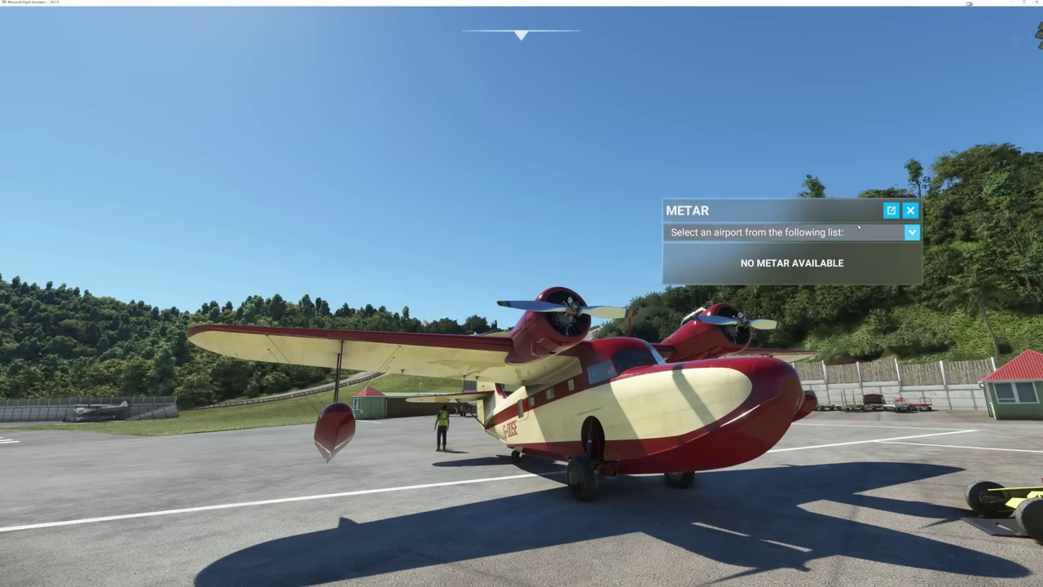
left_click(699, 233)
left_click(698, 253)
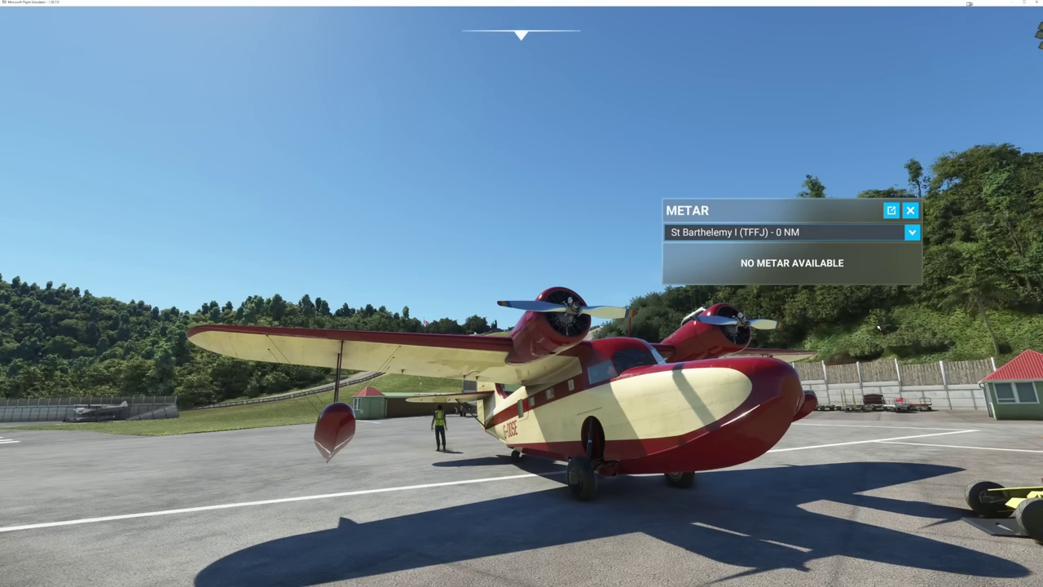
left_click(911, 209)
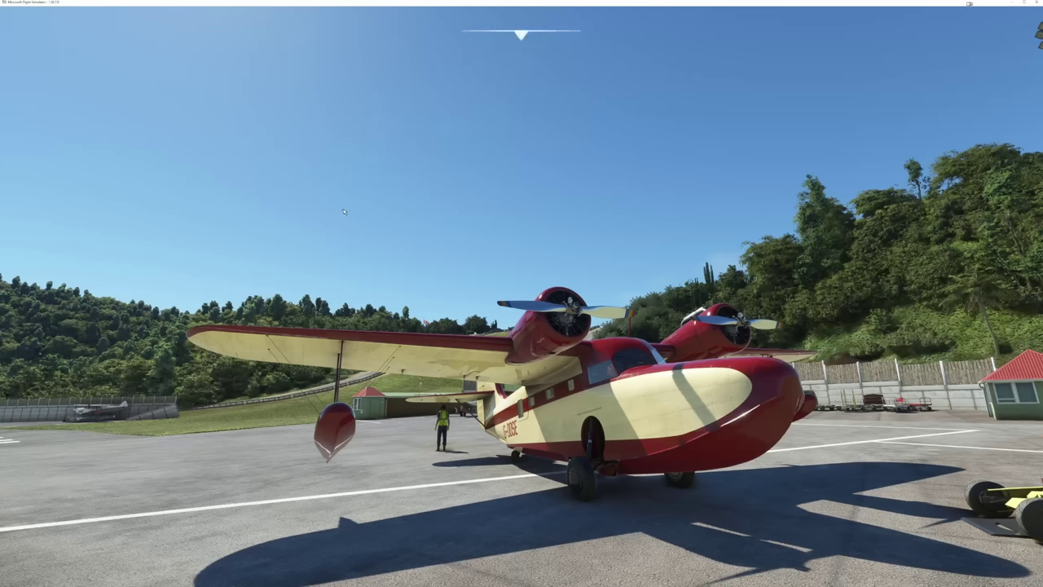
key("Tab")
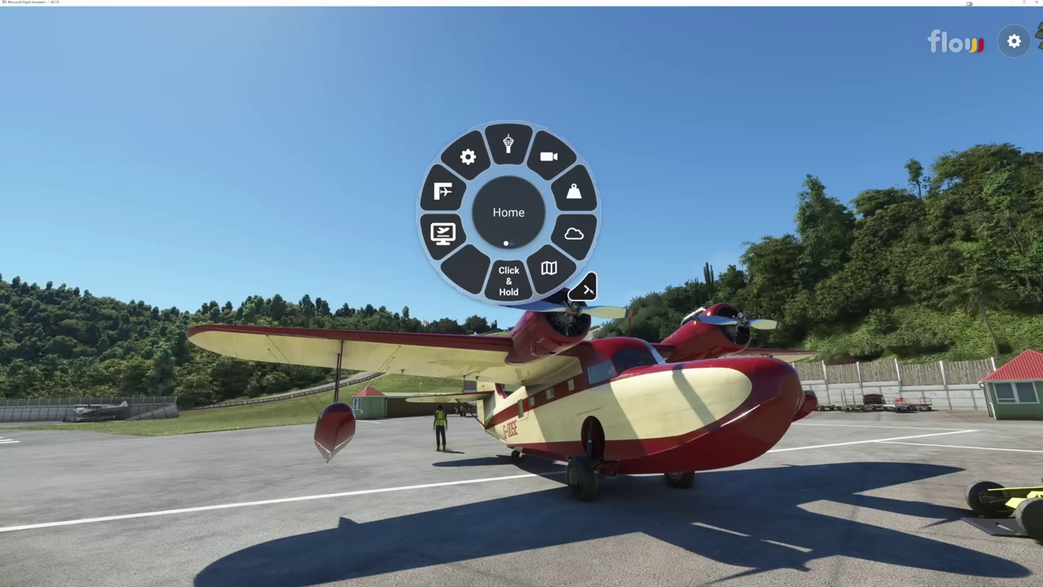
Page through the wheel, open and close the Camera panel, then switch to the Flow article in Chrome
left_click(586, 288)
left_click(432, 289)
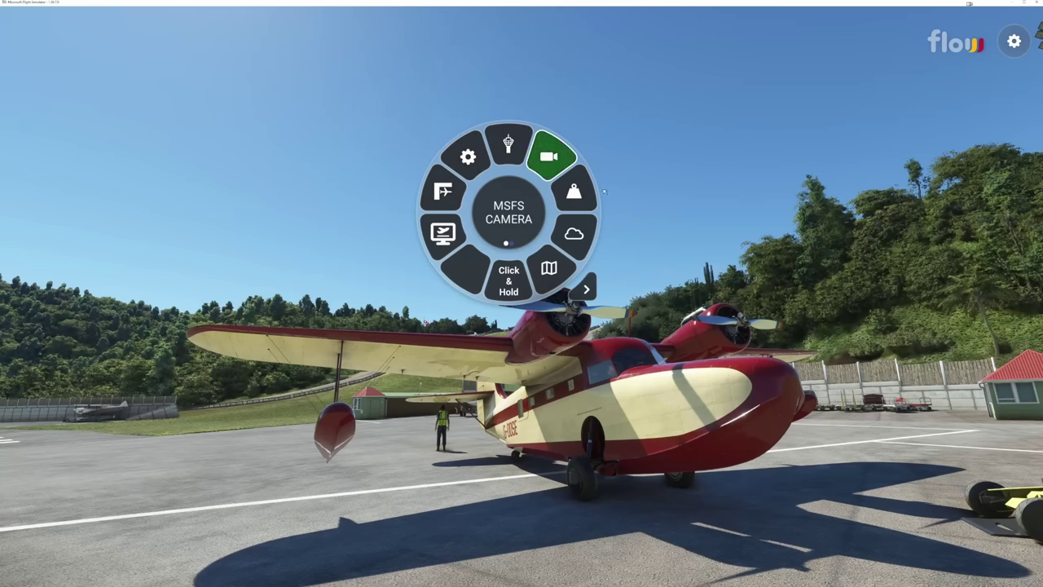
left_click(551, 156)
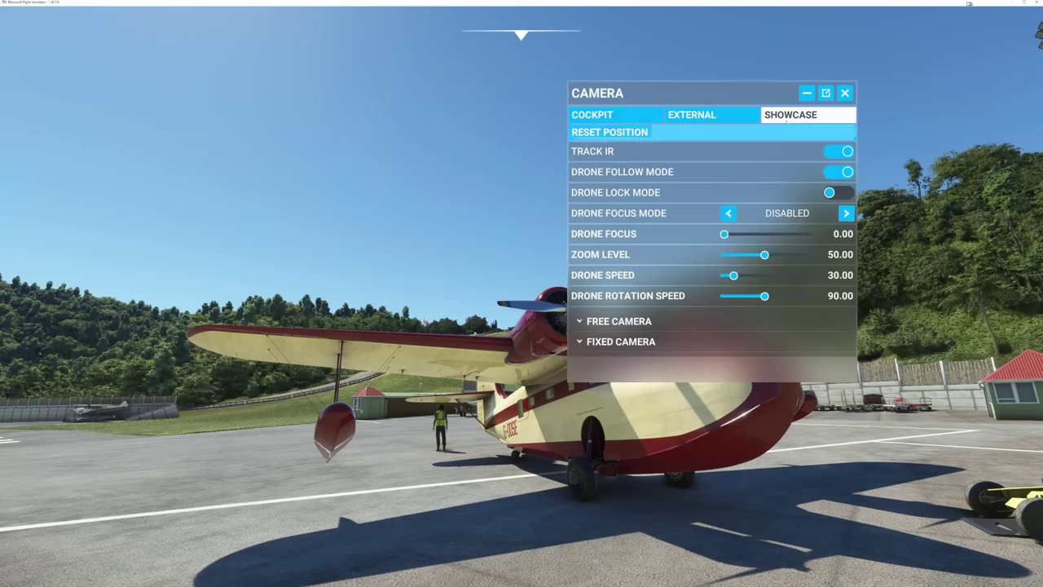
left_click(845, 94)
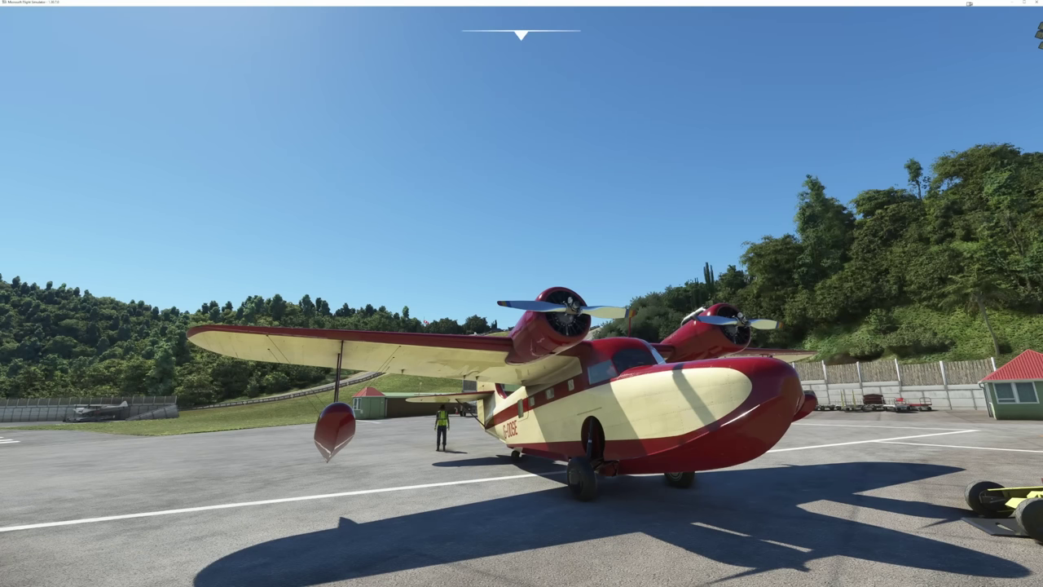
key("alt+Tab")
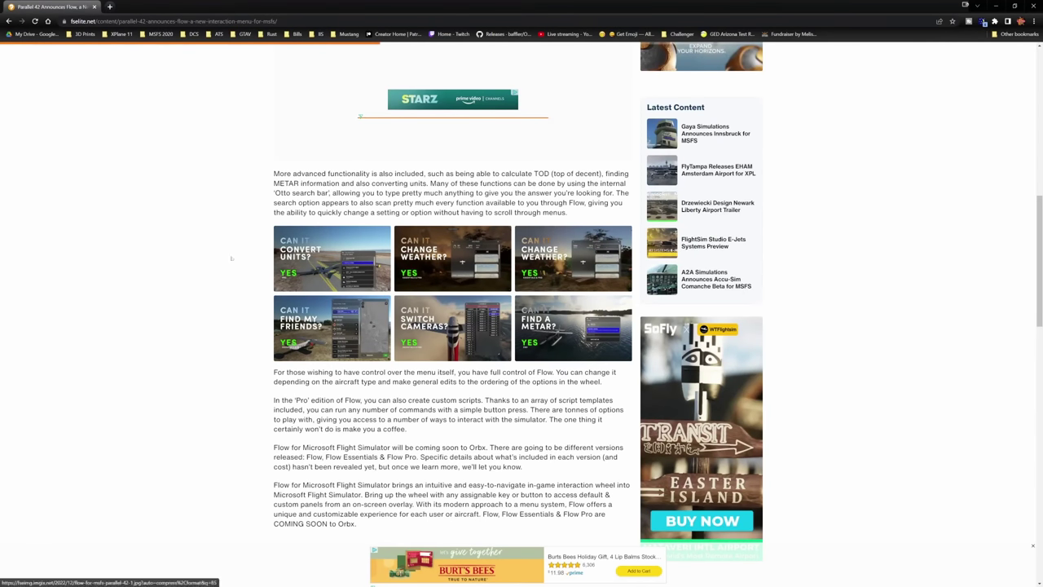
Enlarge the 'Can it convert units?' image and advance the gallery to 'Can it change weather?'
left_click(318, 270)
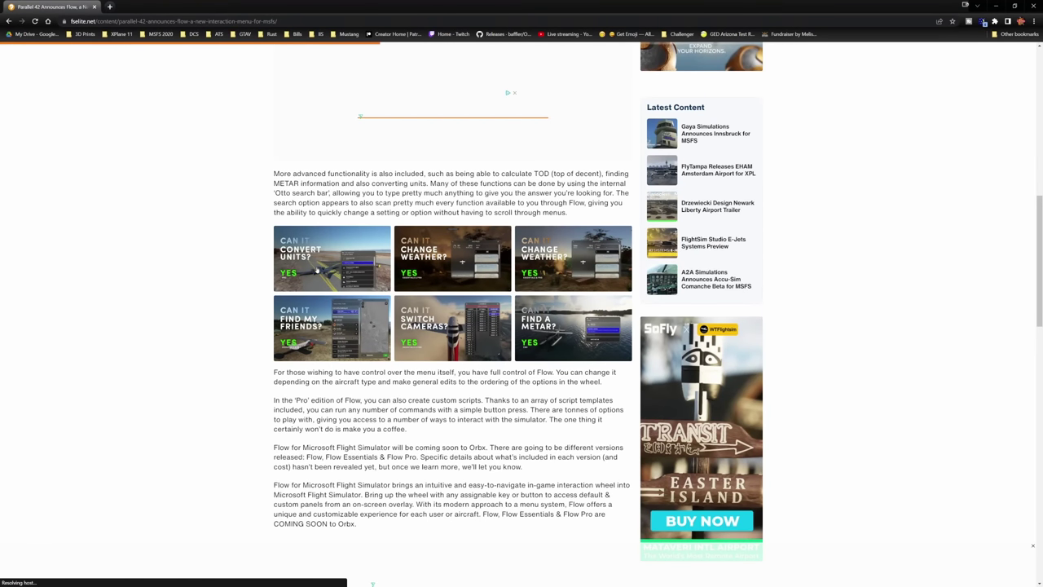
left_click(322, 260)
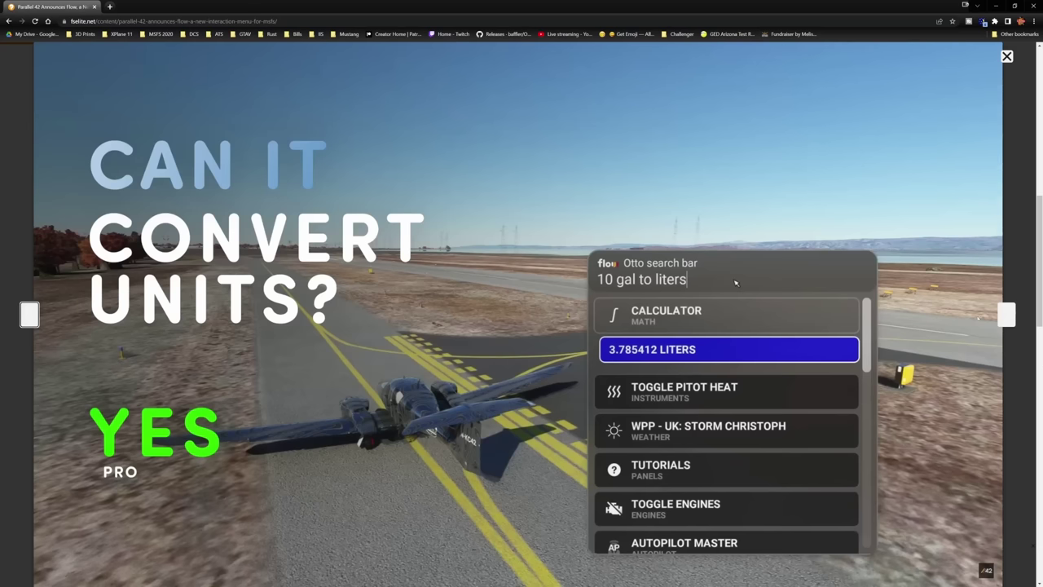
left_click(1007, 316)
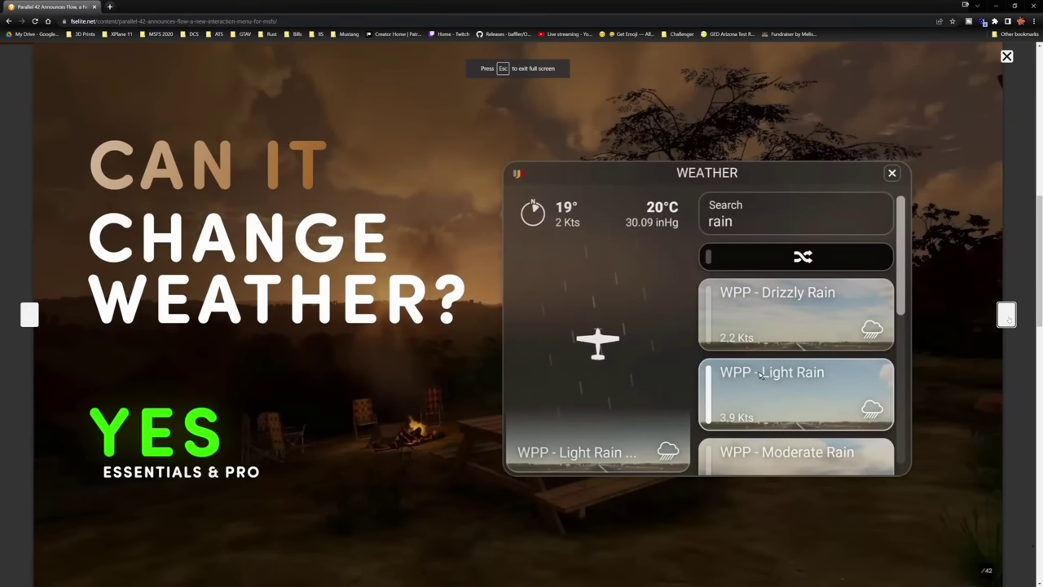